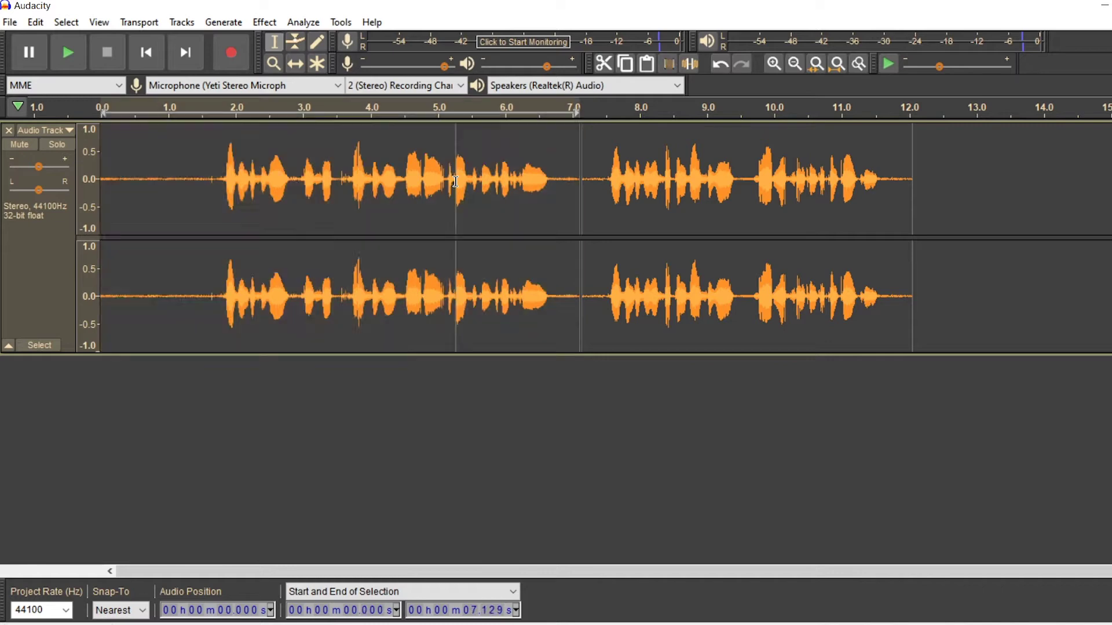
Select the first audio clip and apply Equalization to it with the Treble Boost curve
{"action": "left_click", "coordinate": [217, 202]}
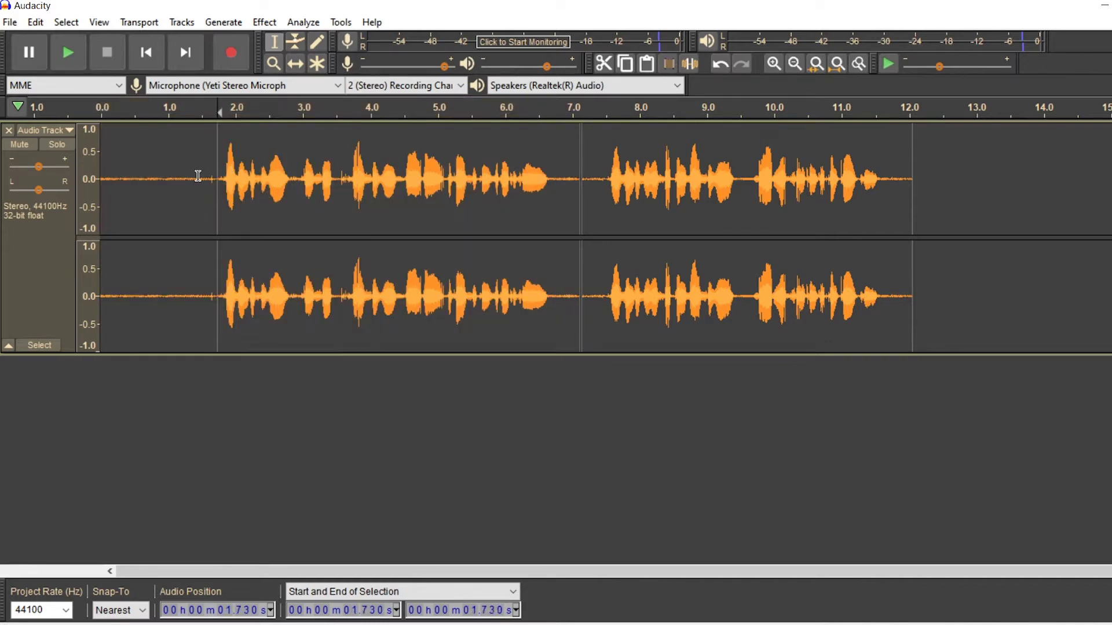
{"action": "double_click", "coordinate": [287, 168]}
{"action": "left_click", "coordinate": [265, 22]}
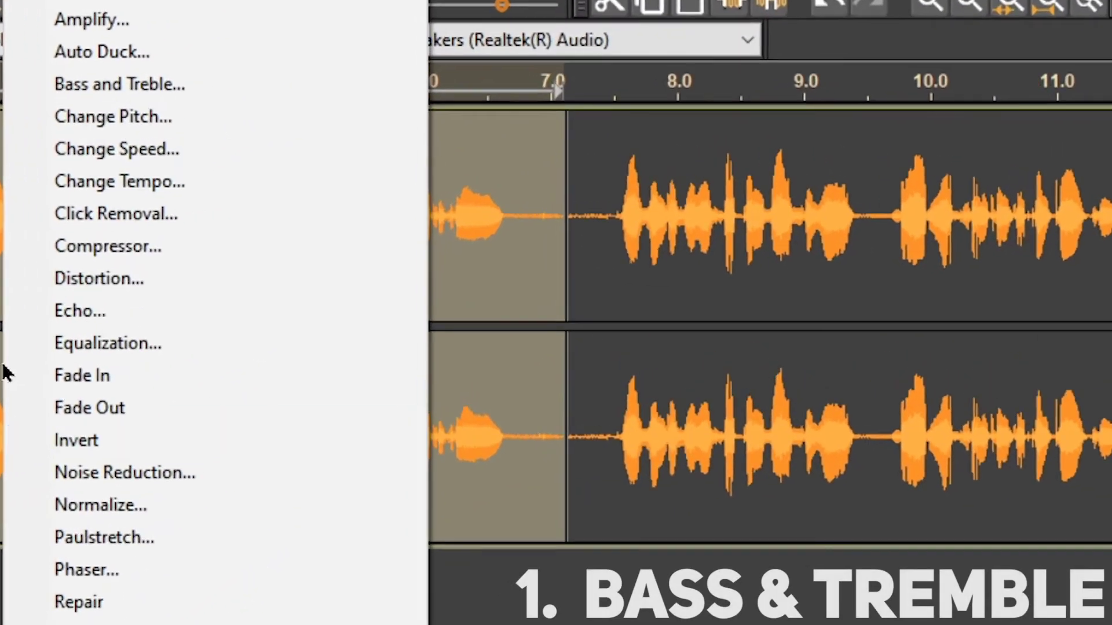
{"action": "left_click", "coordinate": [117, 345]}
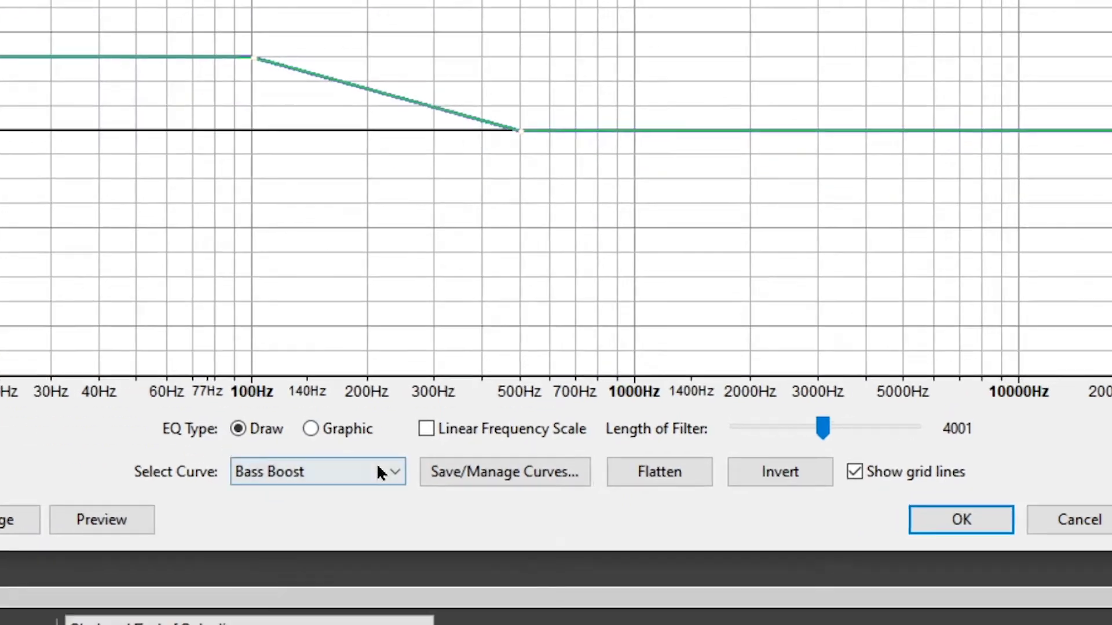
{"action": "left_click", "coordinate": [408, 527]}
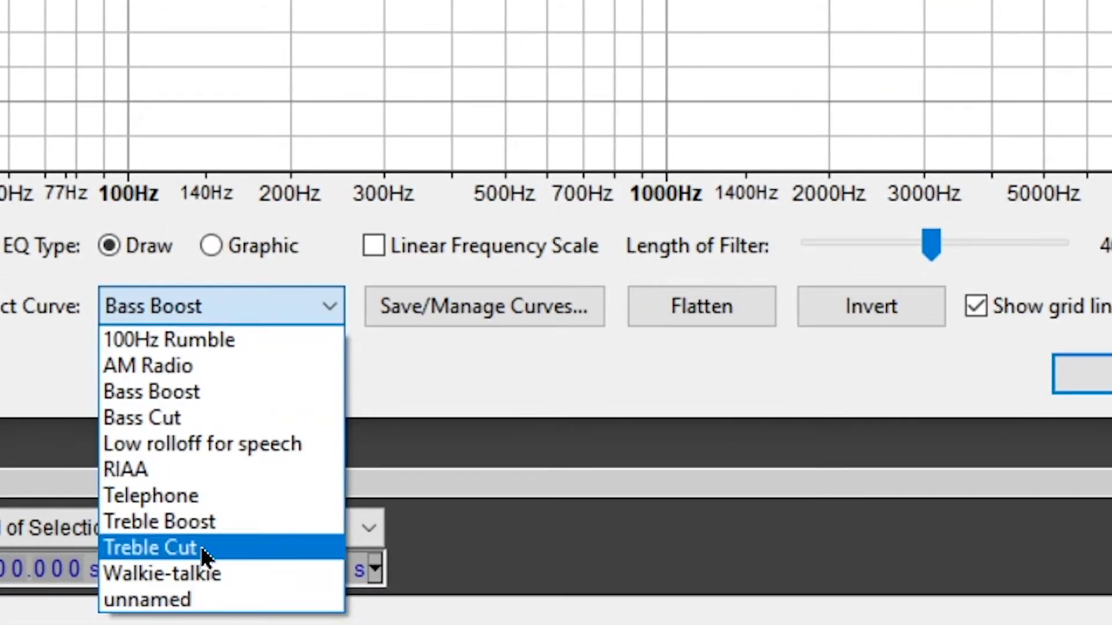
{"action": "left_click", "coordinate": [210, 525]}
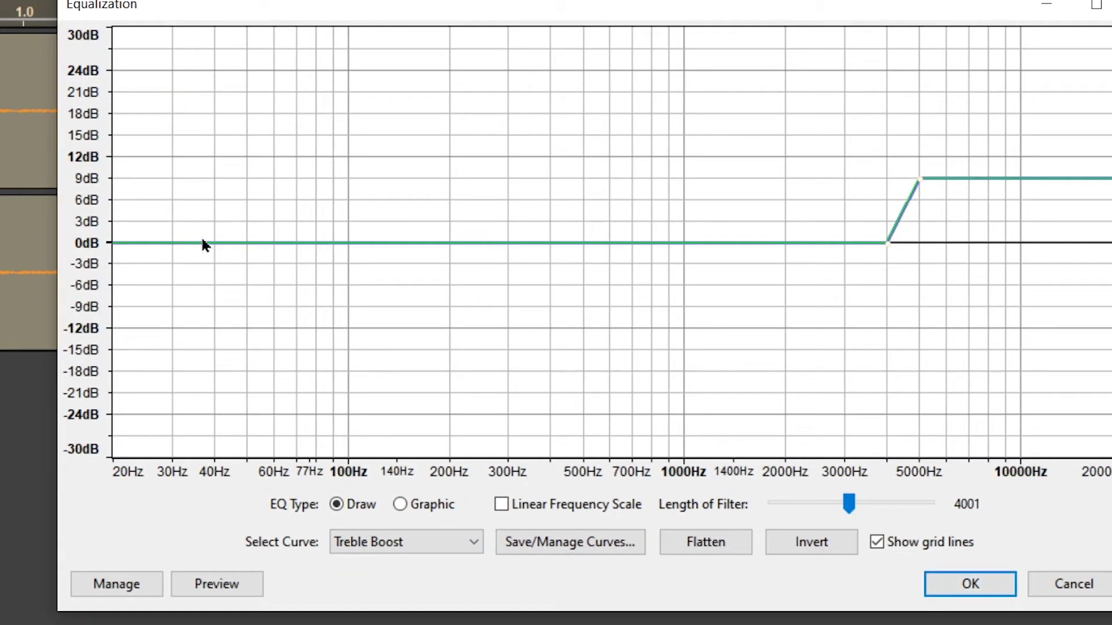
{"action": "left_click", "coordinate": [962, 581]}
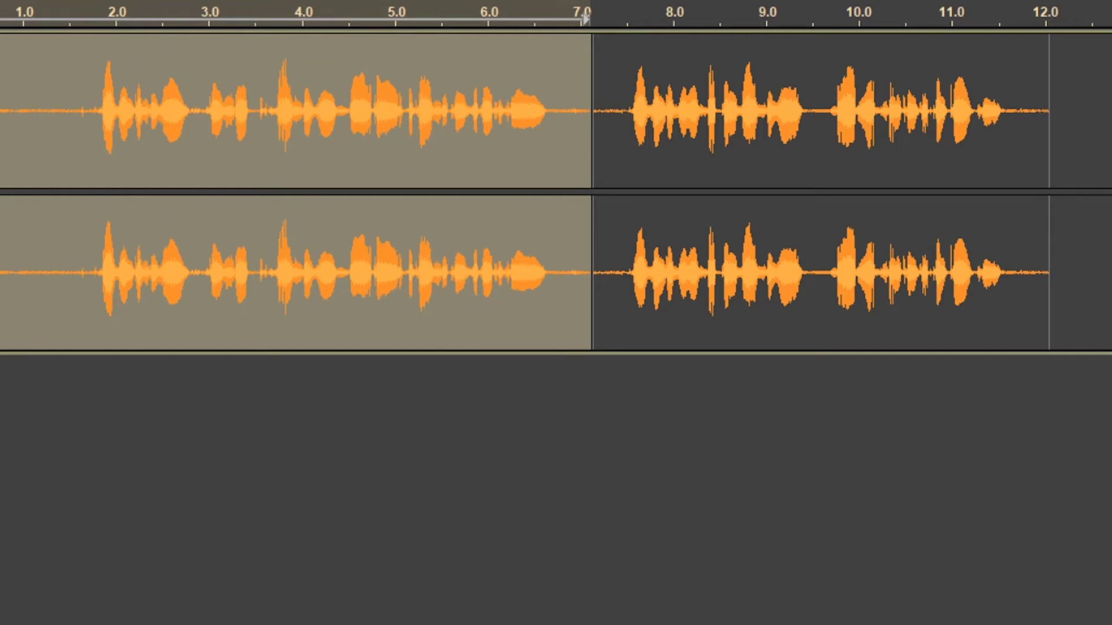
Apply Equalization to the selected first clip again, using the Bass Boost curve
{"action": "left_click", "coordinate": [248, 24]}
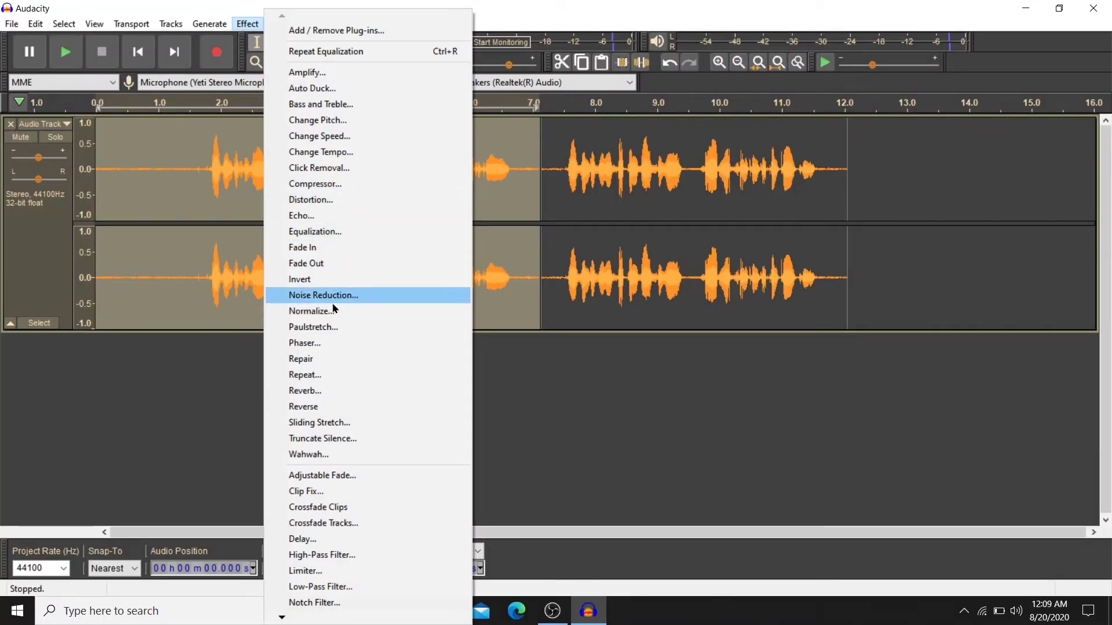
{"action": "left_click", "coordinate": [316, 231]}
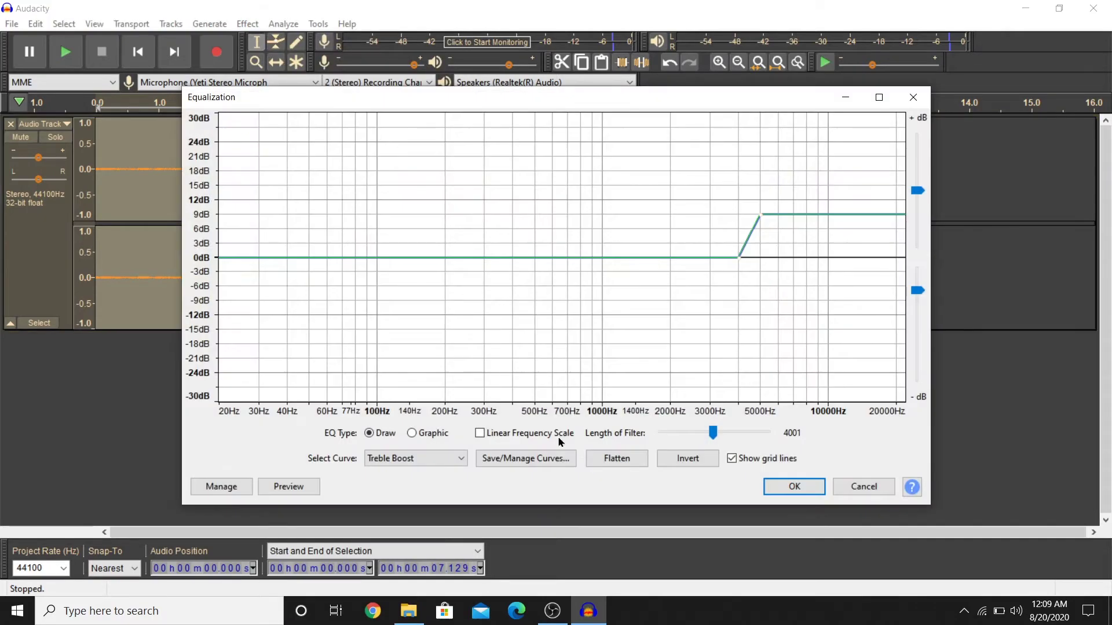
{"action": "left_click", "coordinate": [392, 458]}
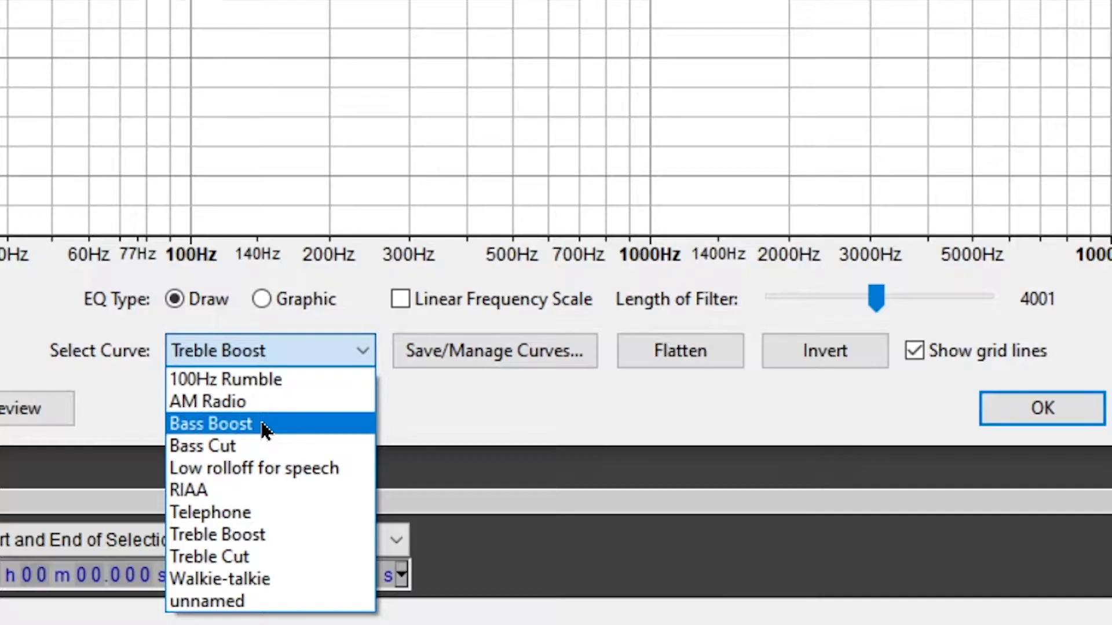
{"action": "left_click", "coordinate": [263, 428]}
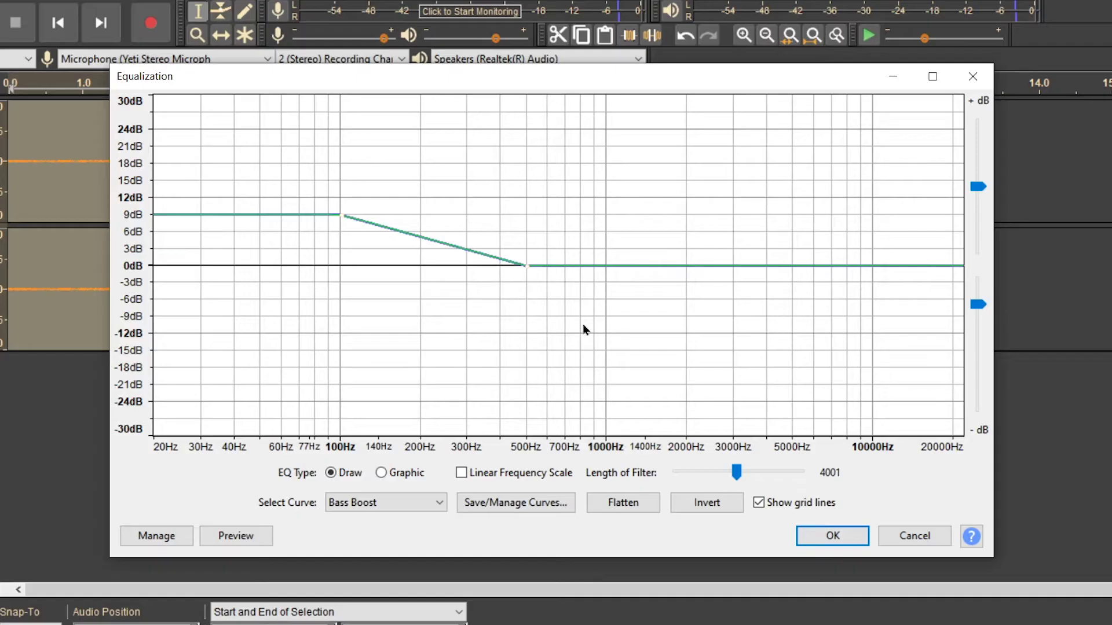
{"action": "left_click", "coordinate": [832, 536]}
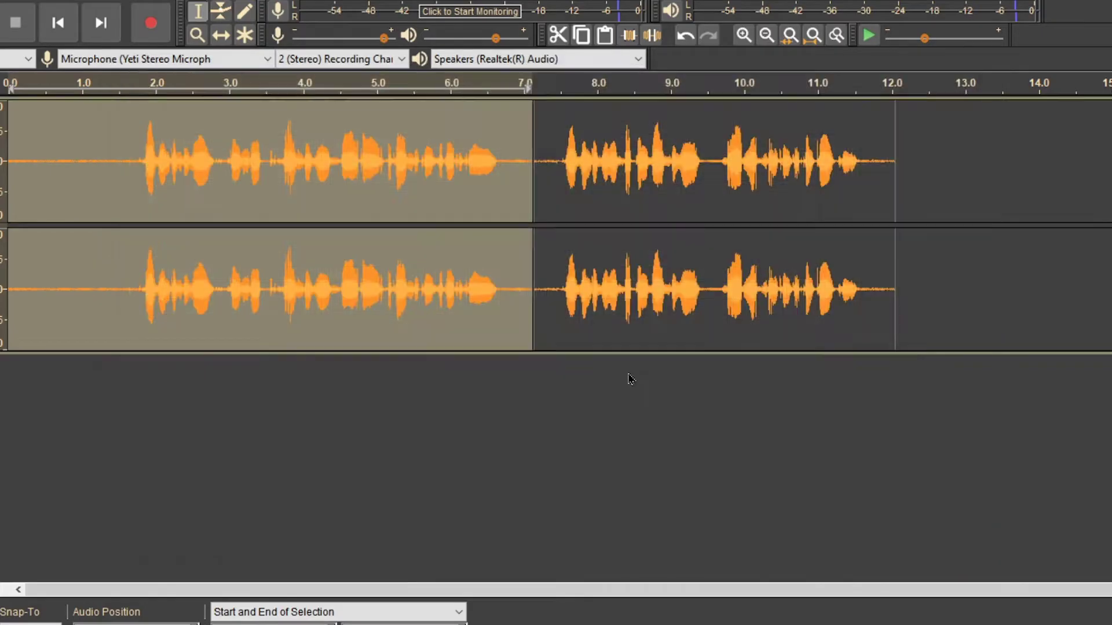
Compress the first clip with a -3 dB threshold, -80 dB noise floor, 2:1 ratio, 0.20 secs attack and 1.0 secs release
{"action": "left_click_drag", "start_coordinate": [115, 159], "coordinate": [507, 185]}
{"action": "double_click", "coordinate": [507, 185]}
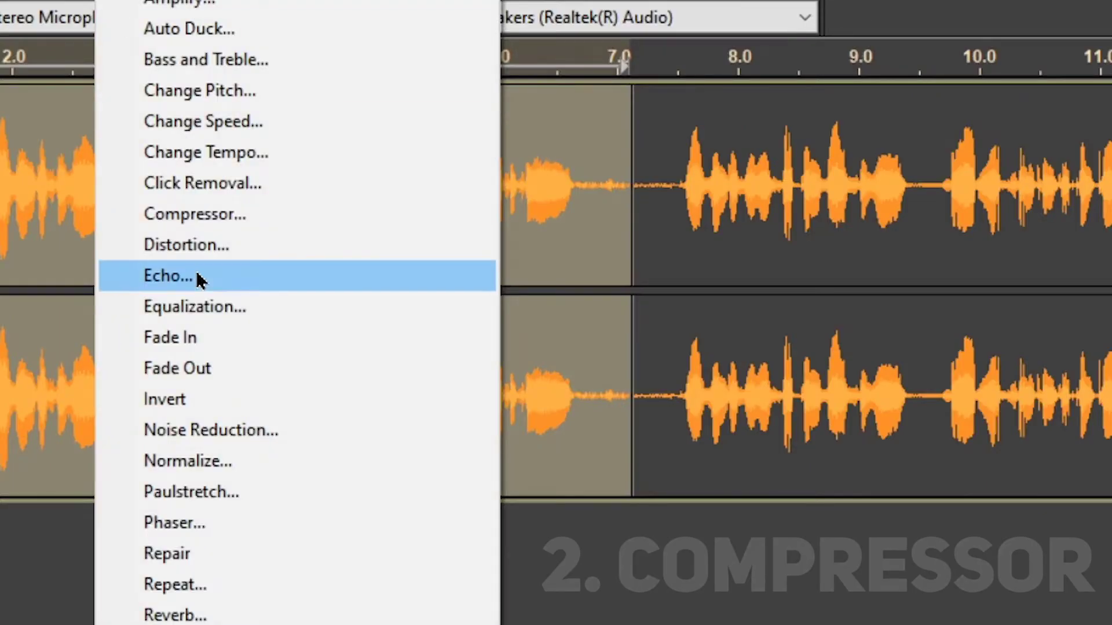
{"action": "left_click", "coordinate": [229, 218]}
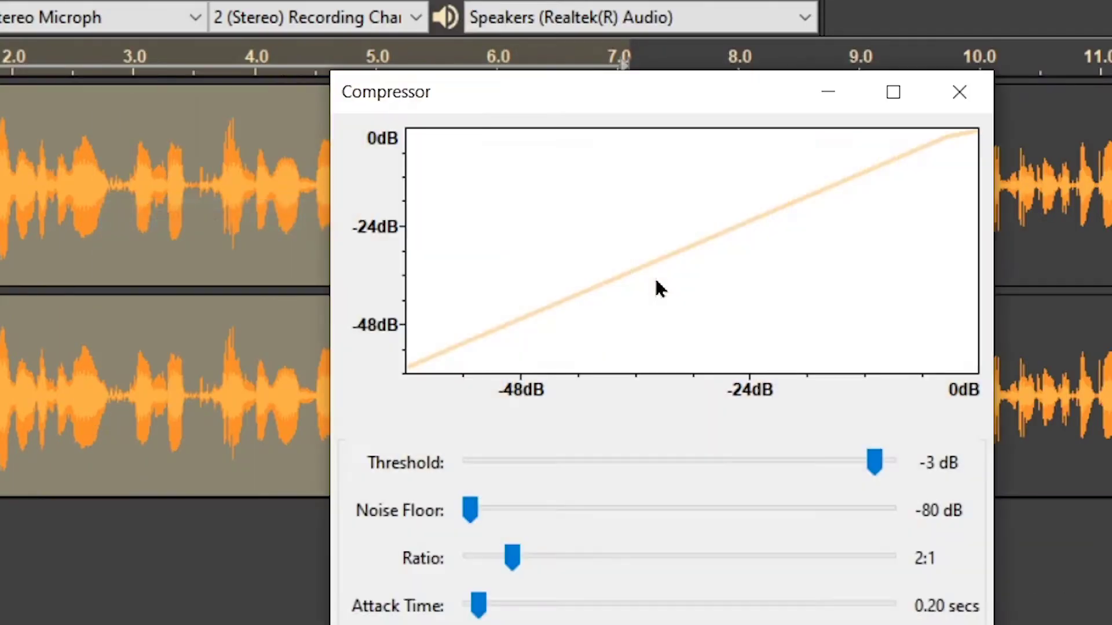
{"action": "left_click_drag", "start_coordinate": [680, 110], "coordinate": [981, 107]}
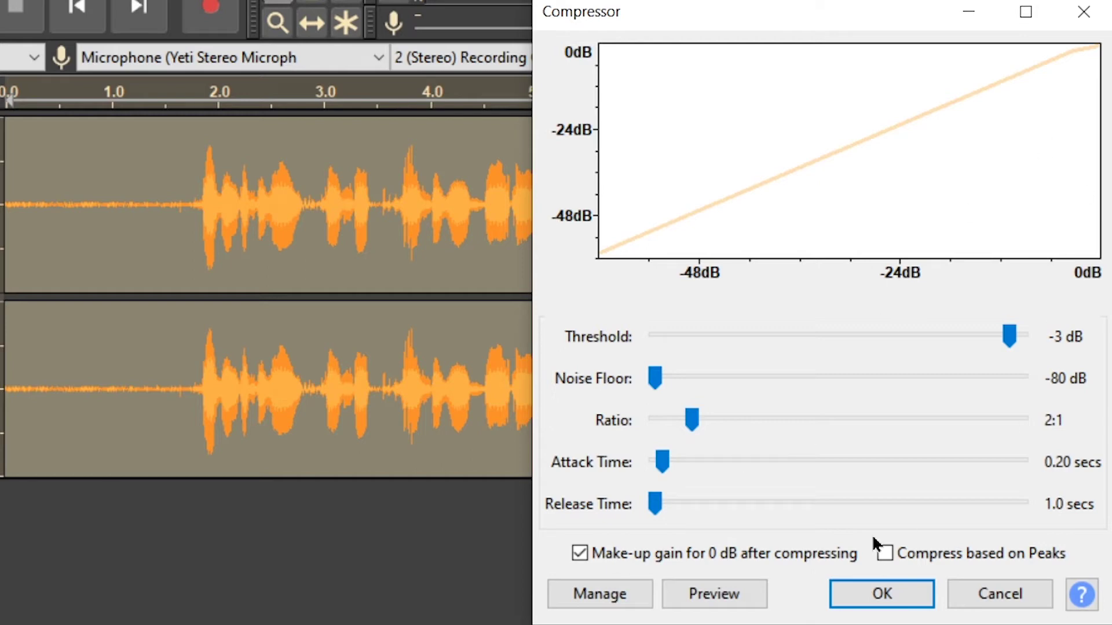
{"action": "left_click", "coordinate": [881, 594]}
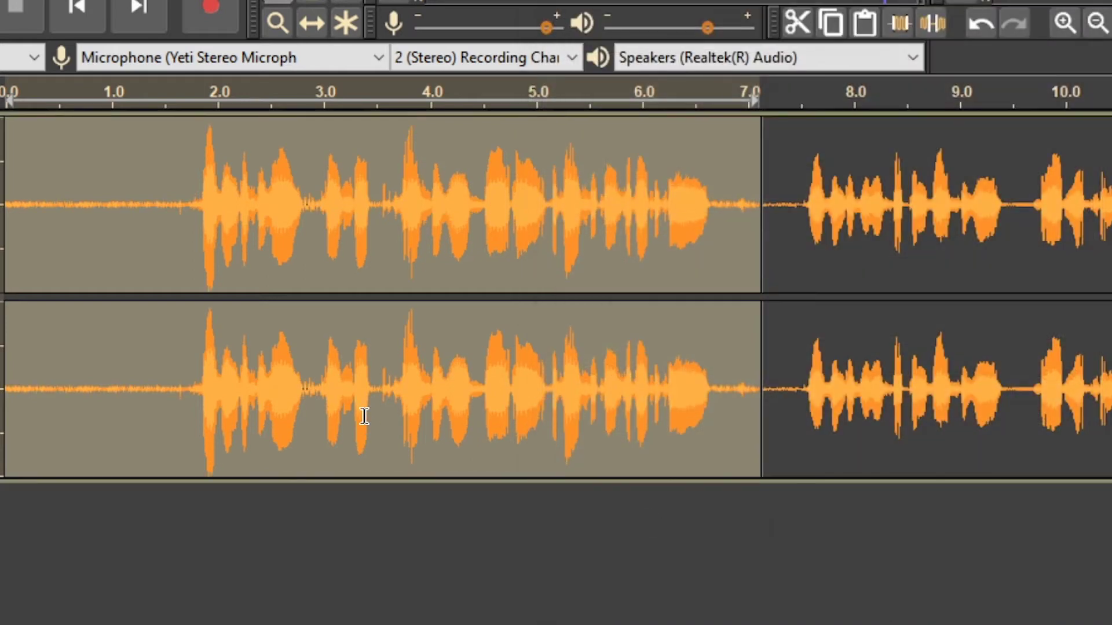
Open the Reverb effect for the selected clip, look through its factory presets and preview the current settings
{"action": "left_click", "coordinate": [307, 0]}
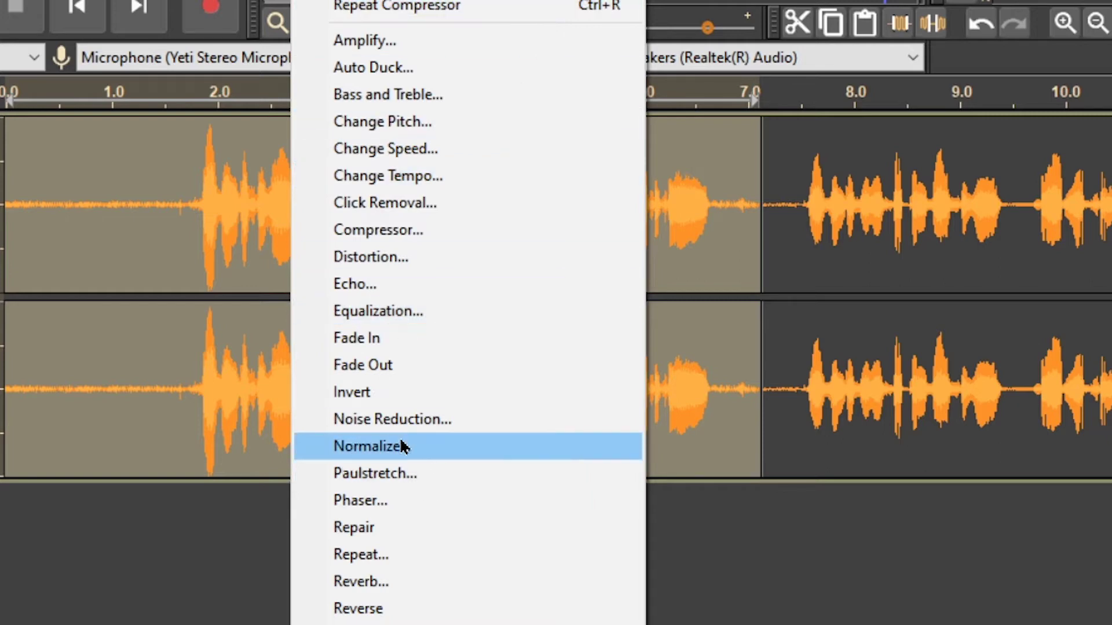
{"action": "left_click", "coordinate": [403, 585]}
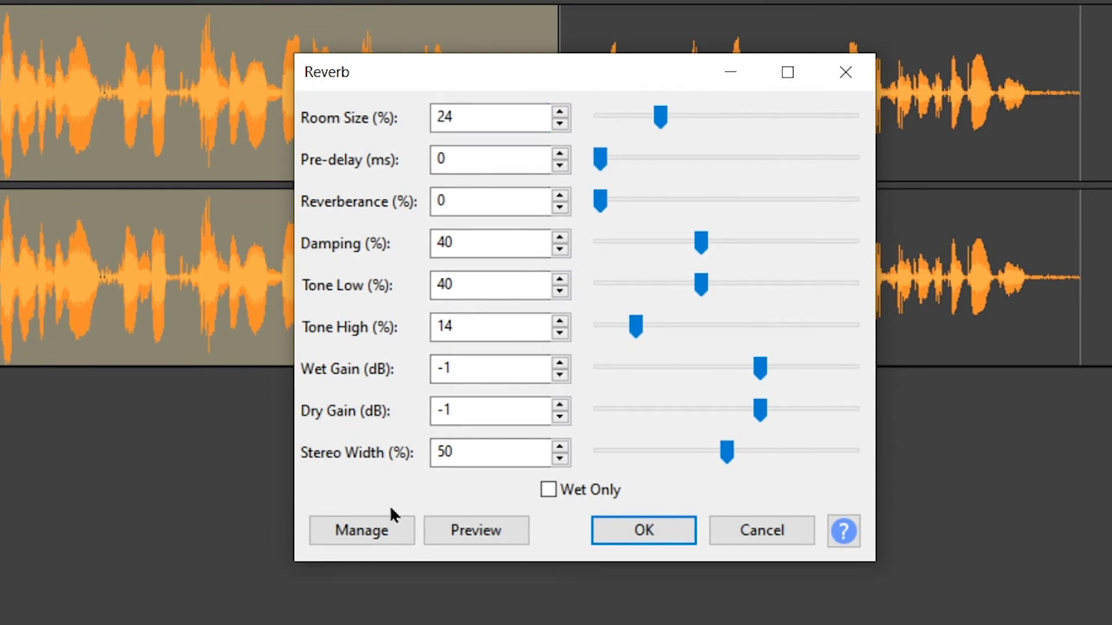
{"action": "left_click", "coordinate": [399, 532]}
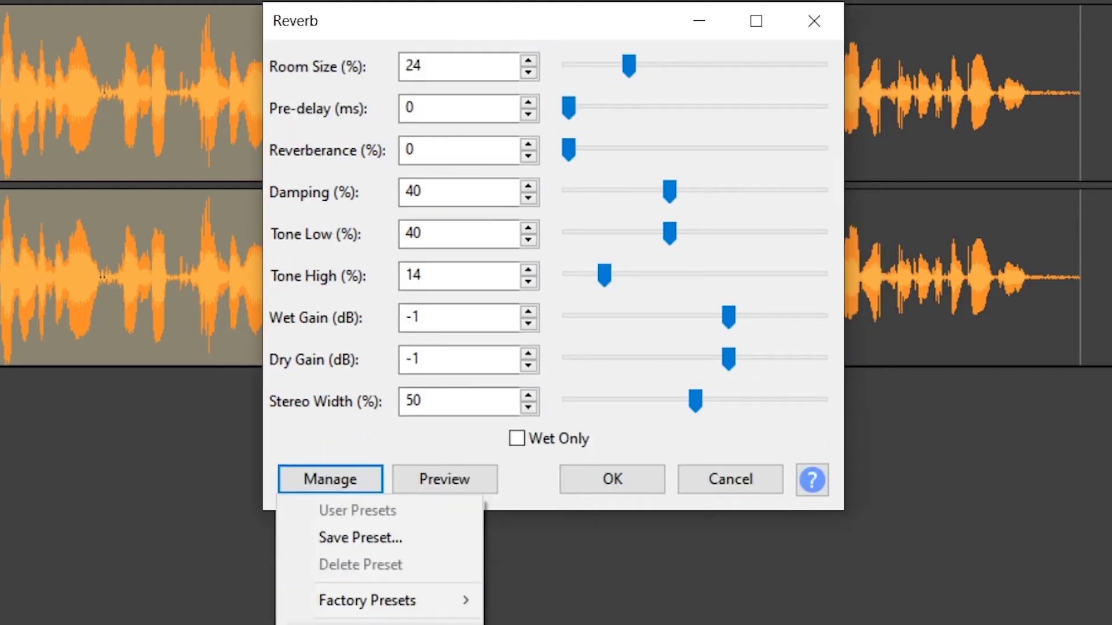
{"action": "mouse_move", "coordinate": [395, 612]}
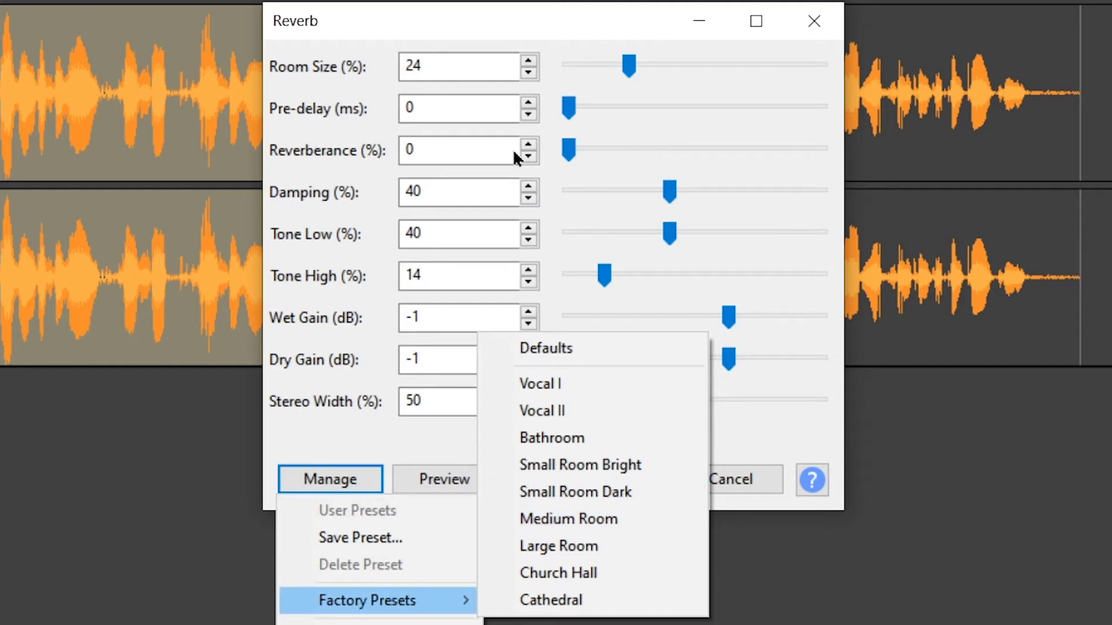
{"action": "left_click", "coordinate": [517, 8]}
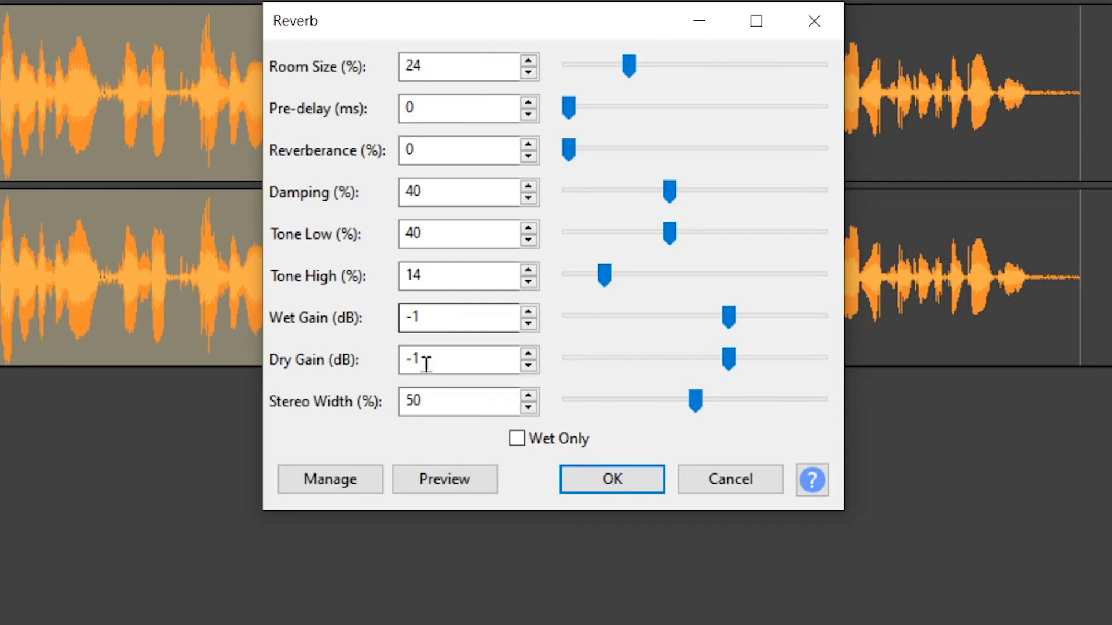
{"action": "left_click", "coordinate": [449, 479]}
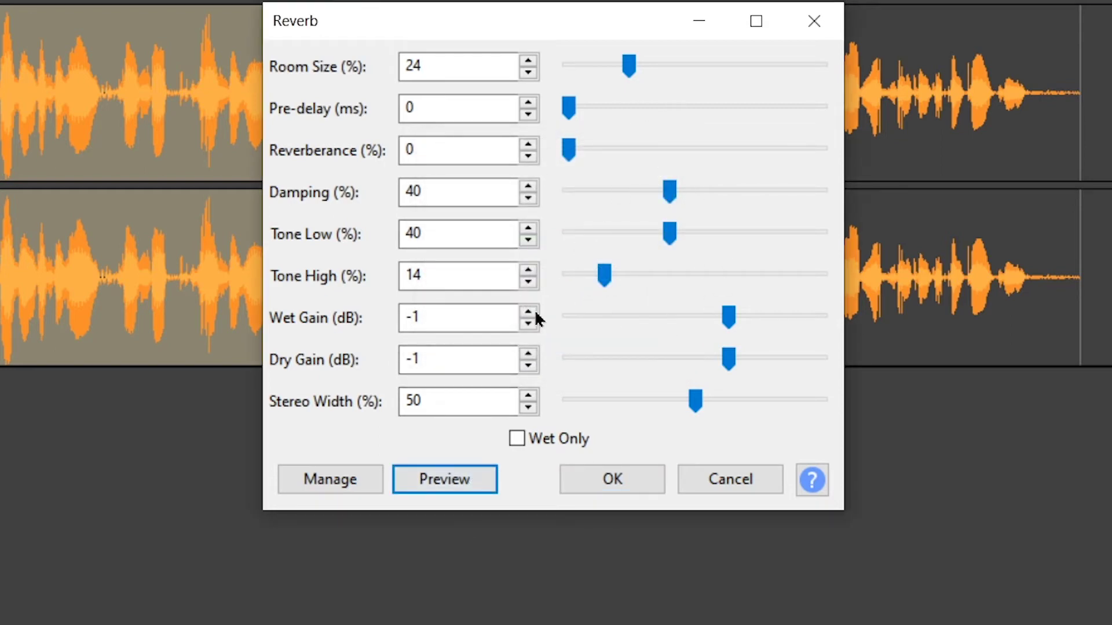
Set the reverb's stereo width to 40%, room size to 34% and damping to 30%, preview it and apply it
{"action": "left_click", "coordinate": [676, 404]}
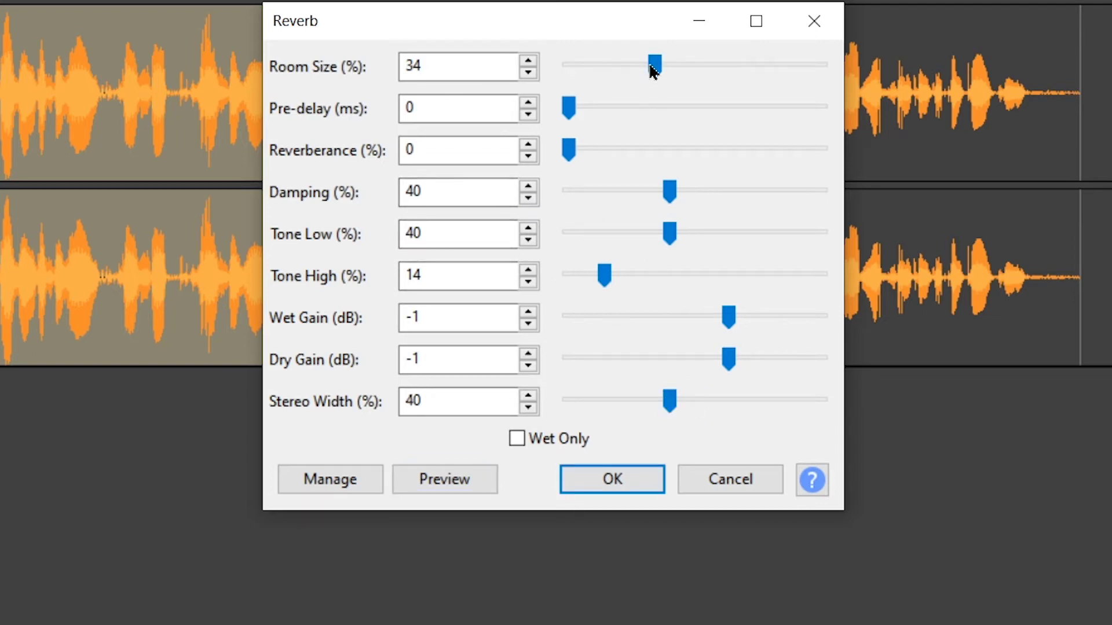
{"action": "left_click", "coordinate": [423, 489]}
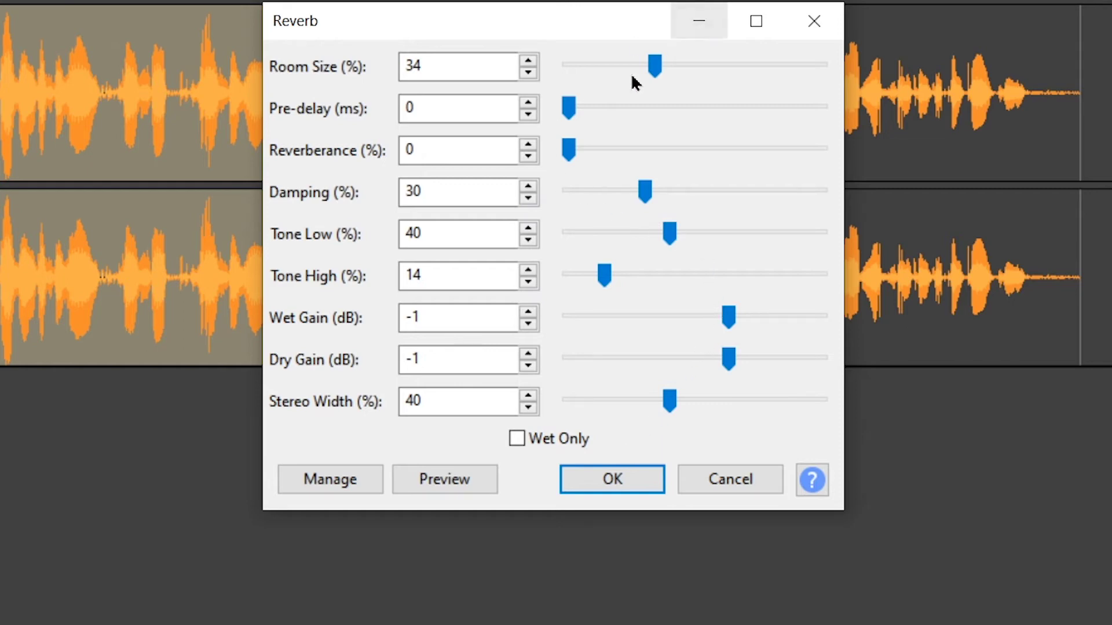
{"action": "left_click", "coordinate": [639, 274]}
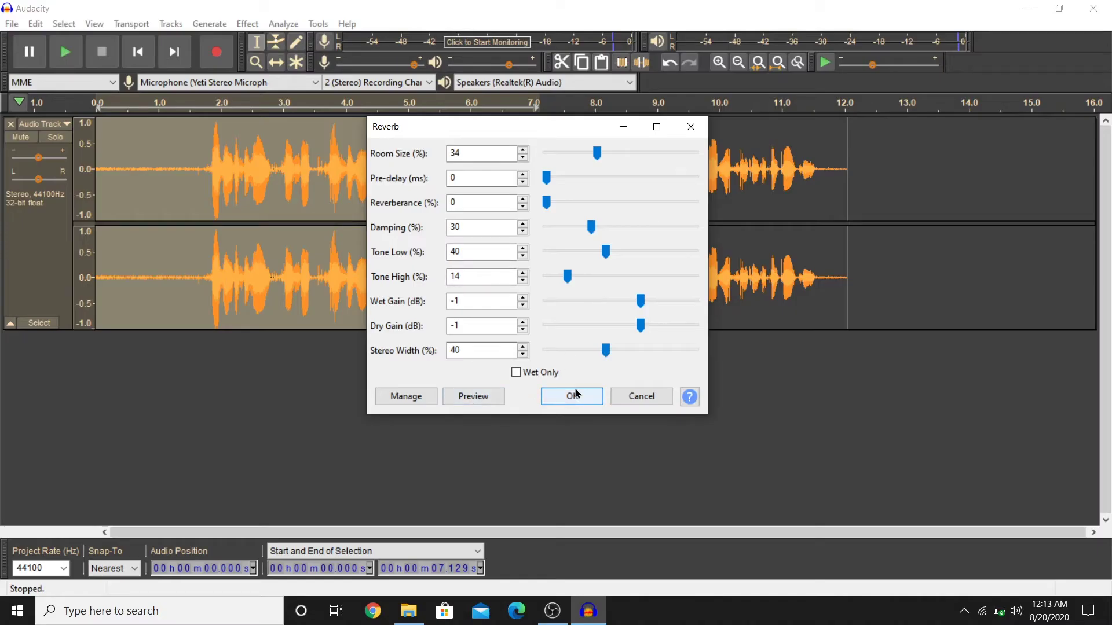
{"action": "left_click", "coordinate": [573, 395]}
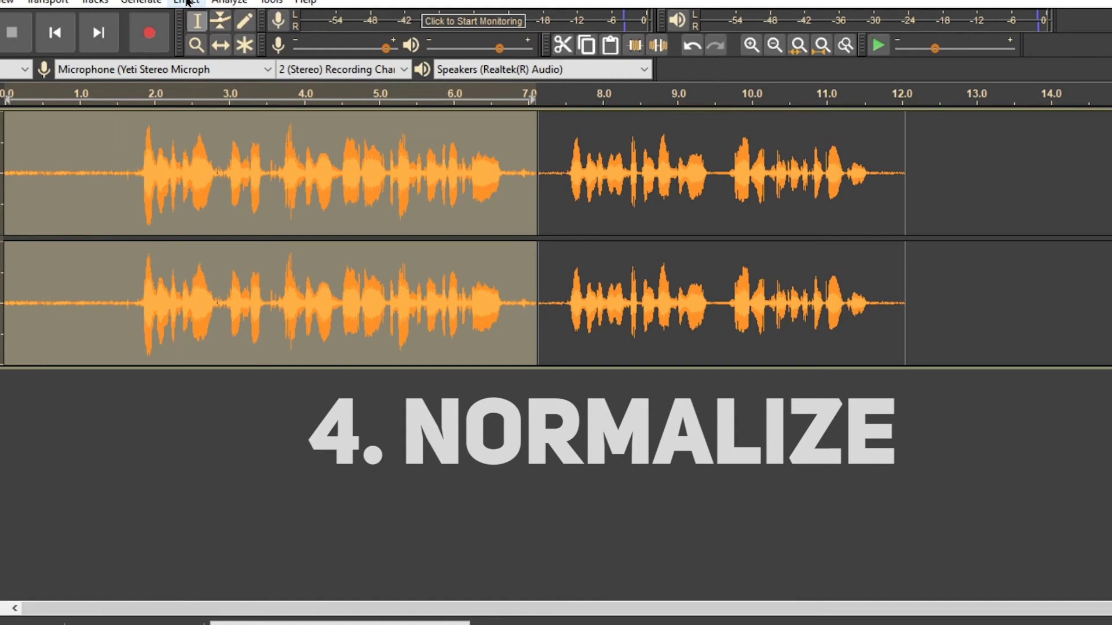
Normalize the selected clip to a peak amplitude of -1.0 dB with DC offset removal
{"action": "left_click", "coordinate": [247, 24]}
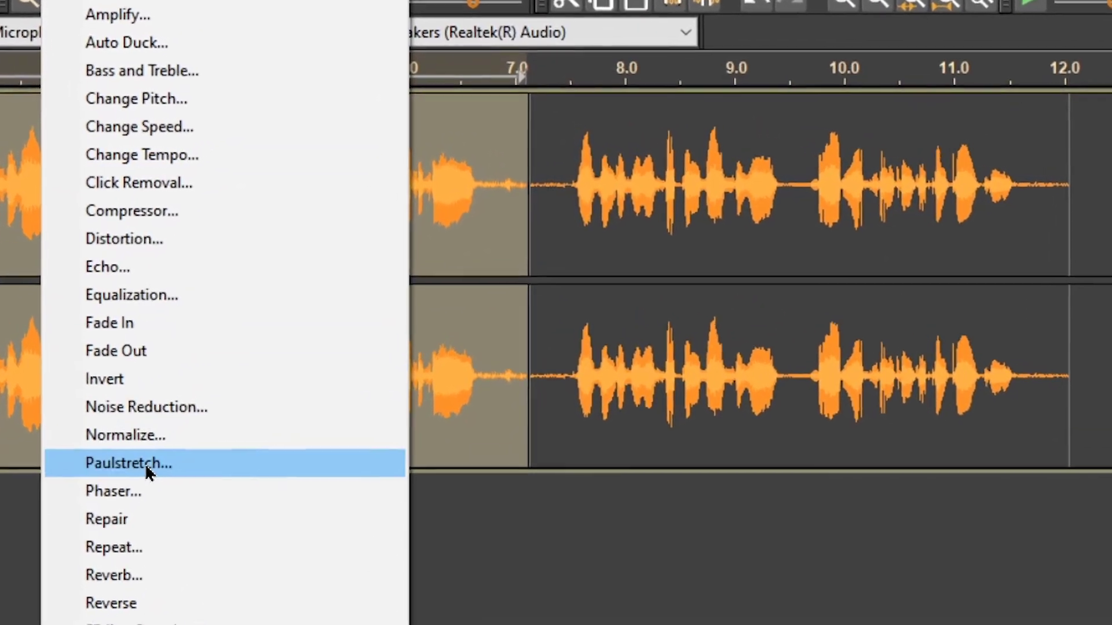
{"action": "left_click", "coordinate": [131, 453]}
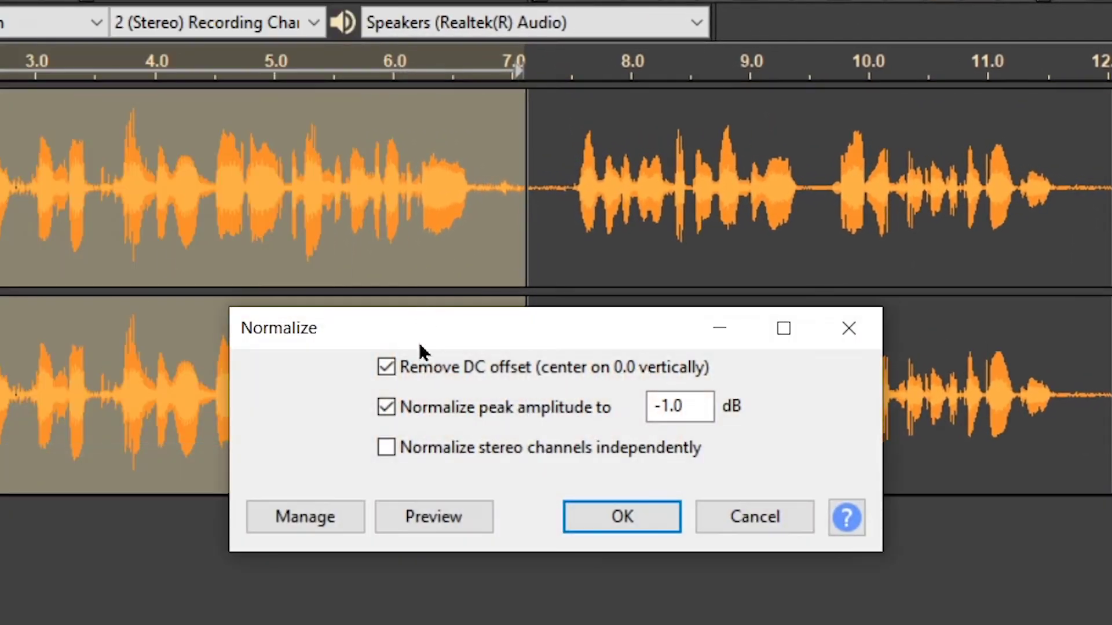
{"action": "left_click_drag", "start_coordinate": [418, 342], "coordinate": [718, 211]}
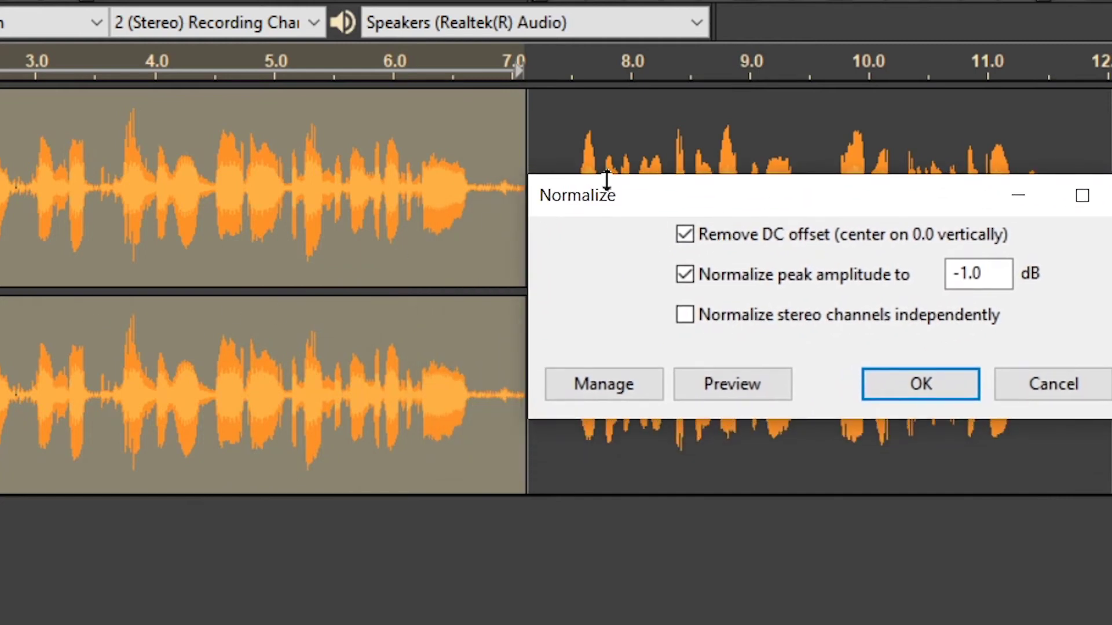
{"action": "left_click_drag", "start_coordinate": [609, 189], "coordinate": [608, 111]}
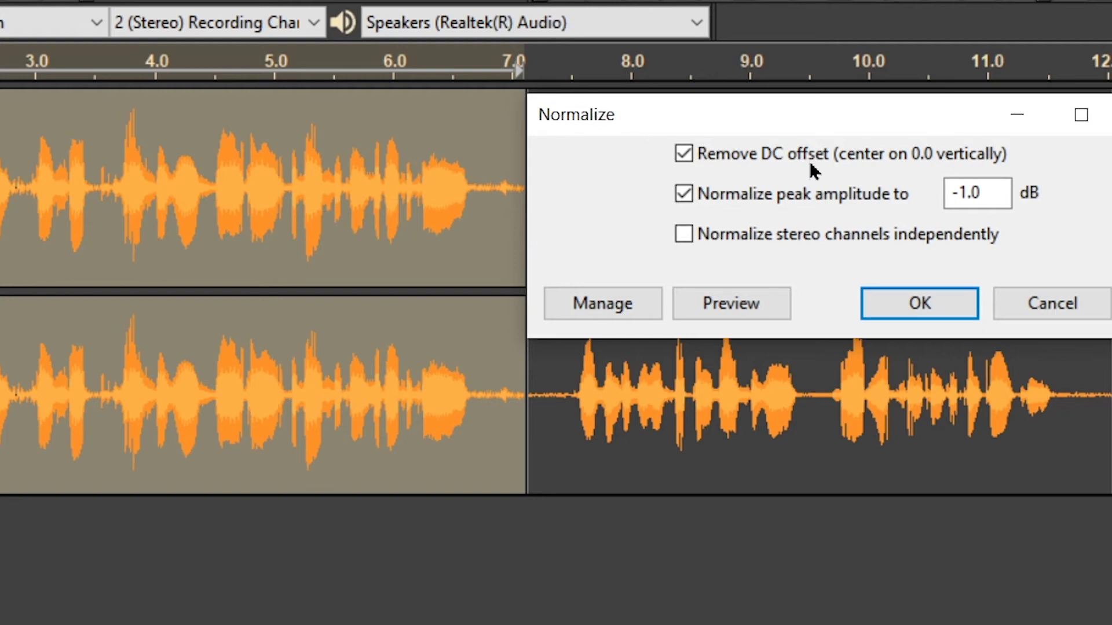
{"action": "left_click", "coordinate": [917, 300]}
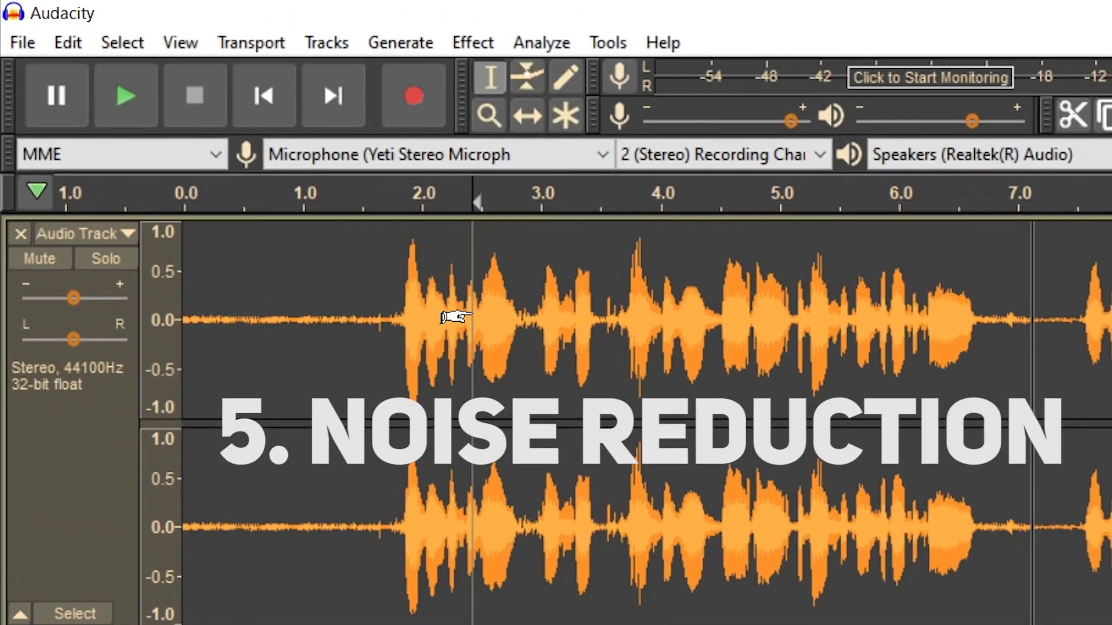
Select a speech-free stretch from about 0.9 to 1.3 seconds and open the Noise Reduction effect
{"action": "left_click_drag", "start_coordinate": [293, 320], "coordinate": [180, 322]}
{"action": "left_click_drag", "start_coordinate": [294, 325], "coordinate": [325, 352]}
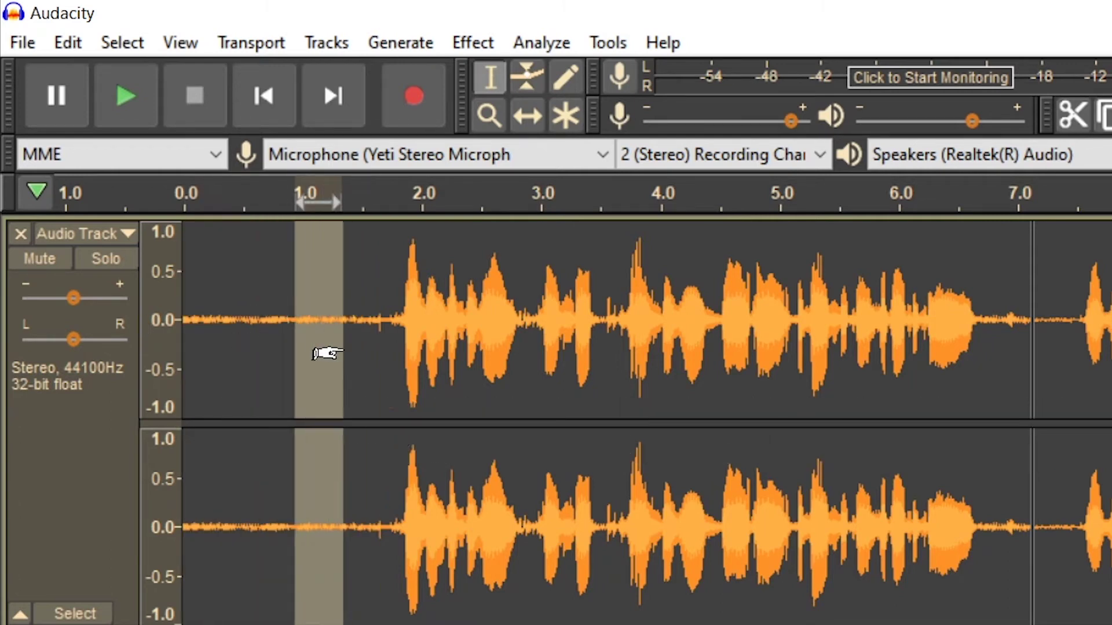
{"action": "left_click", "coordinate": [468, 43]}
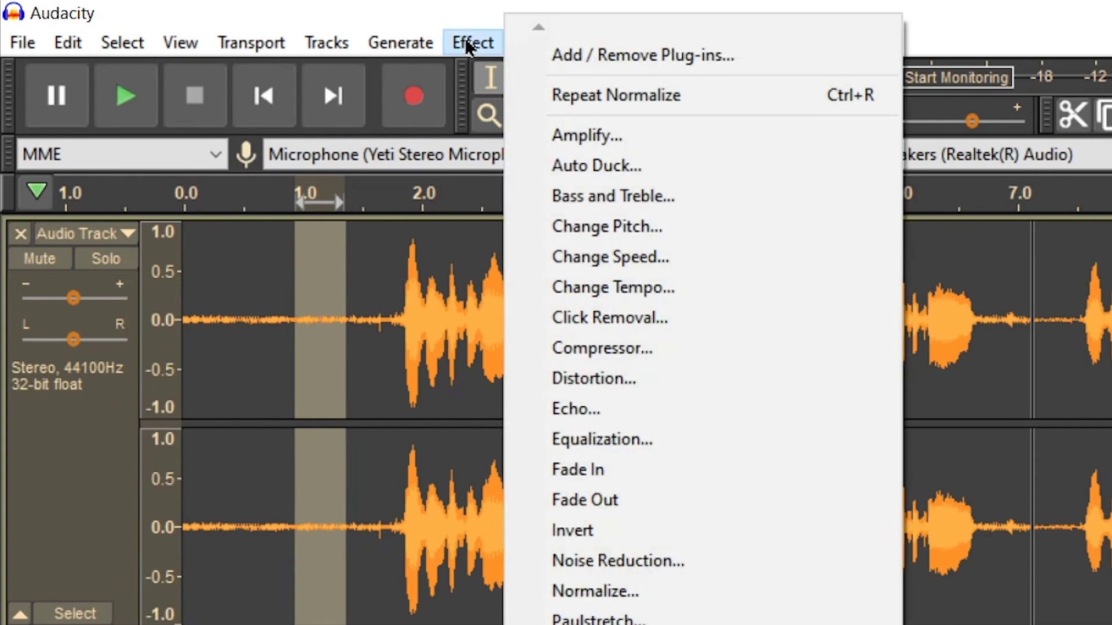
{"action": "left_click", "coordinate": [619, 559]}
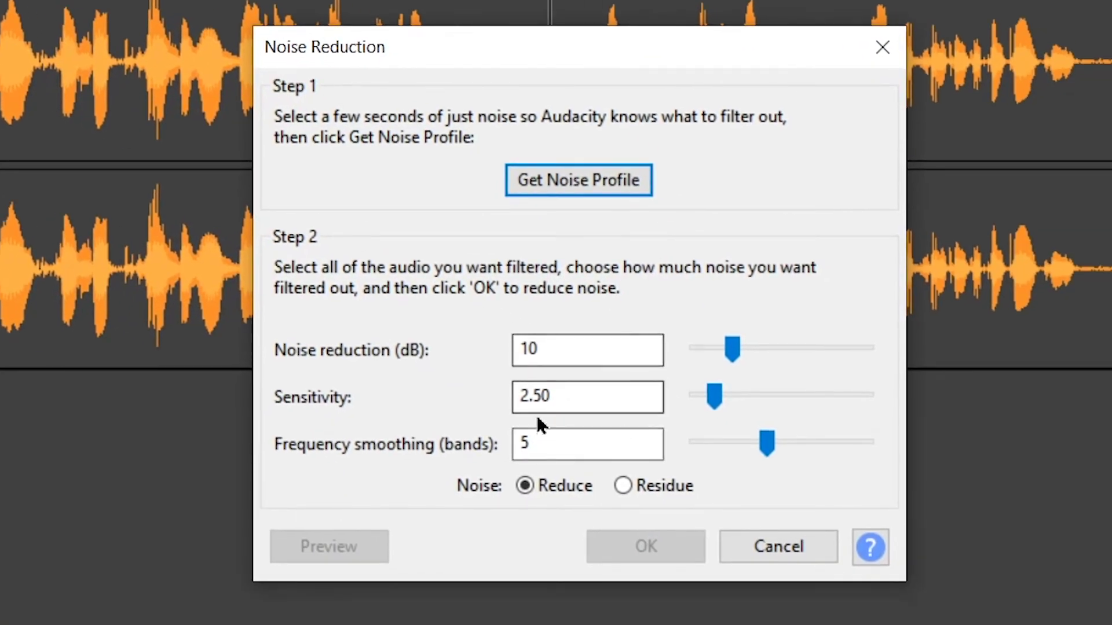
Set the noise reduction sensitivity to 2.00
{"action": "left_click_drag", "start_coordinate": [561, 394], "coordinate": [506, 394]}
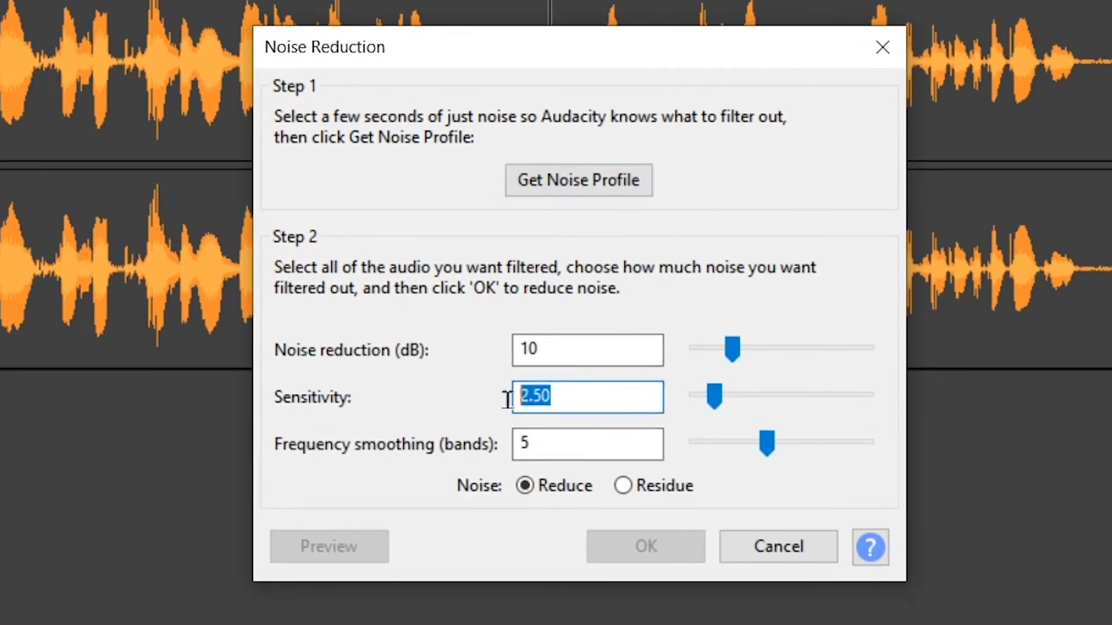
{"action": "left_click", "coordinate": [575, 399]}
{"action": "double_click", "coordinate": [575, 399]}
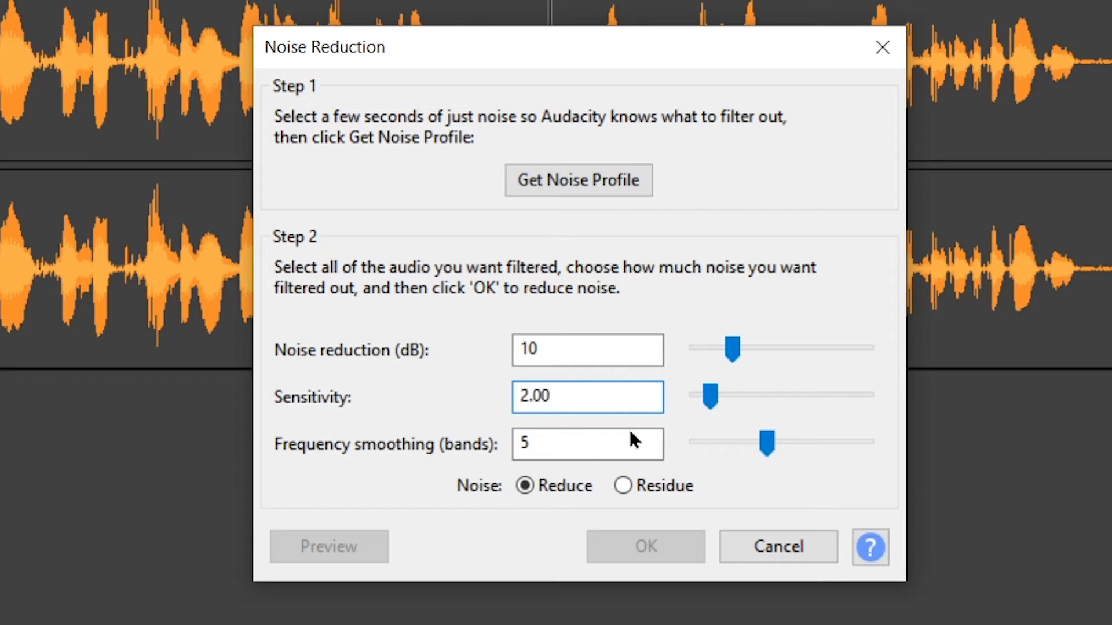
Capture the noise profile from the selected stretch, repeat noise reduction on the whole first clip and play the result
{"action": "left_click", "coordinate": [633, 187]}
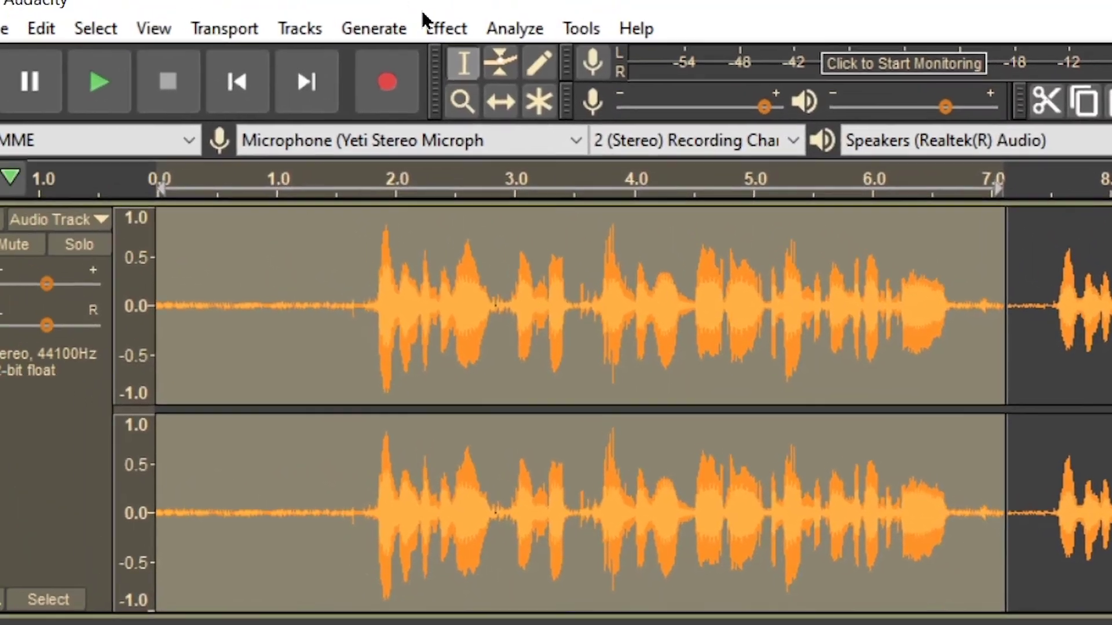
{"action": "left_click", "coordinate": [432, 26]}
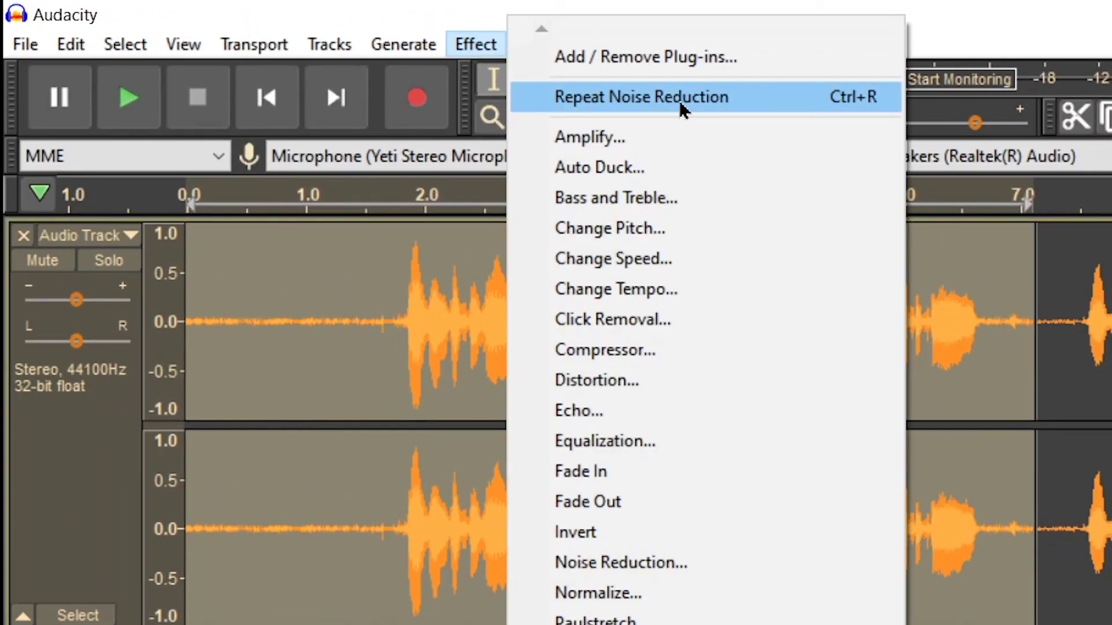
{"action": "left_click", "coordinate": [656, 87]}
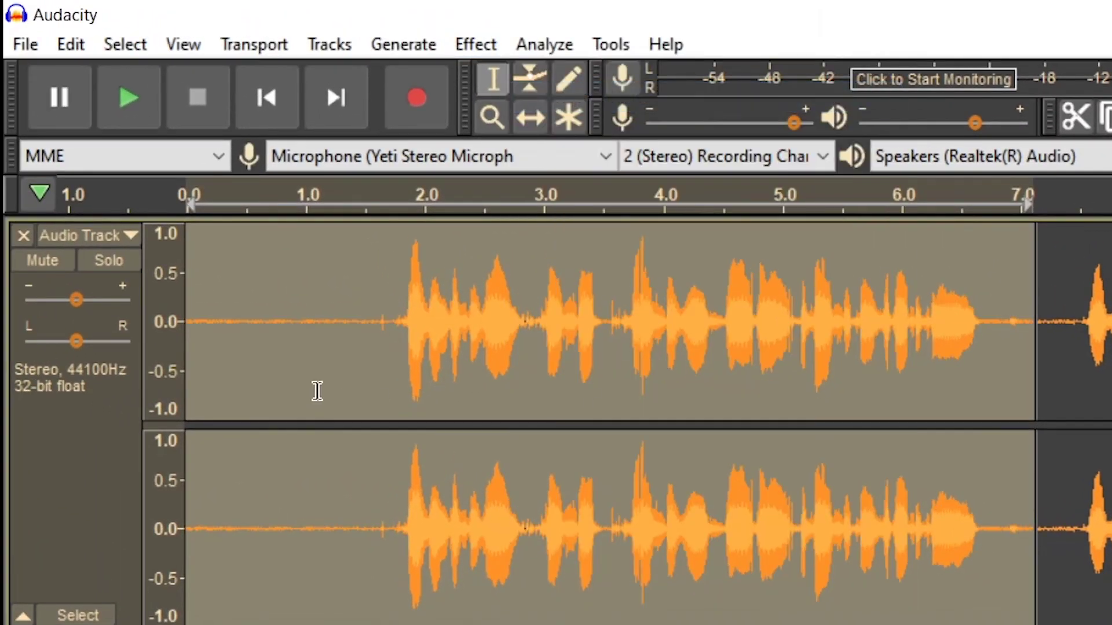
{"action": "key", "text": "space"}
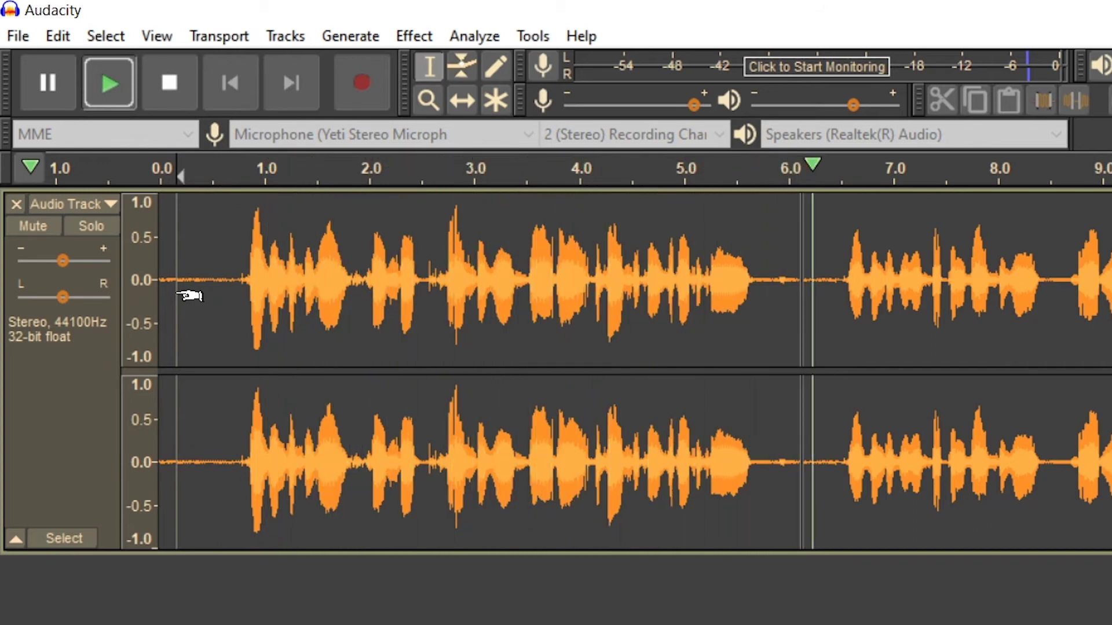
{"action": "key", "text": "space"}
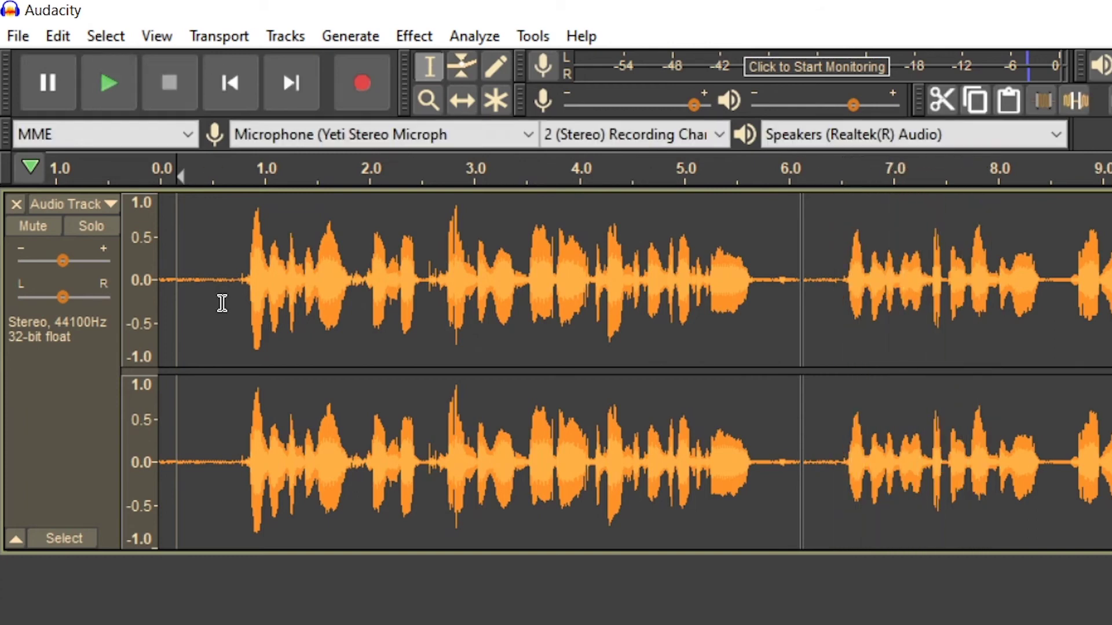
Capture a new noise profile from the quiet stretch at about 0.3 to 0.6 seconds and repeat noise reduction on the first clip
{"action": "left_click_drag", "start_coordinate": [223, 303], "coordinate": [192, 302]}
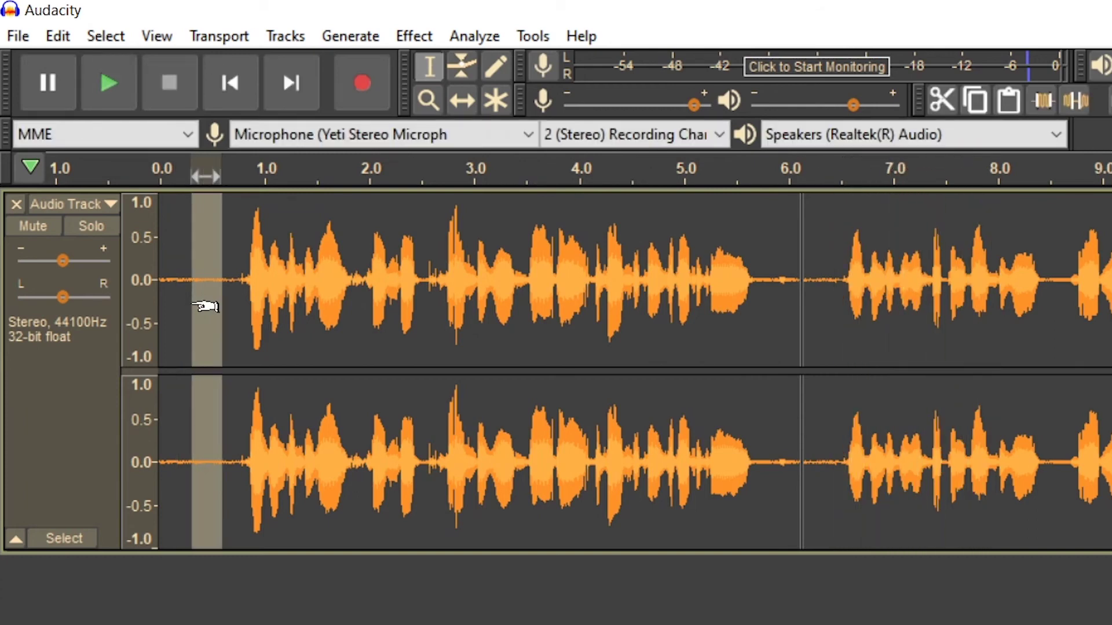
{"action": "left_click", "coordinate": [420, 41]}
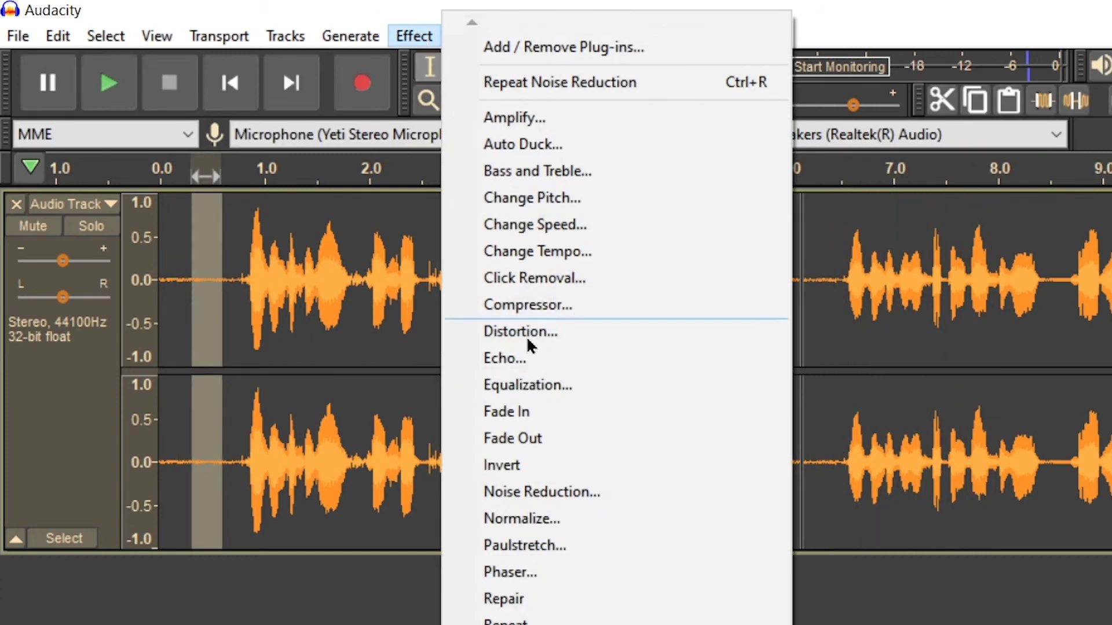
{"action": "left_click", "coordinate": [582, 491]}
{"action": "left_click", "coordinate": [931, 384]}
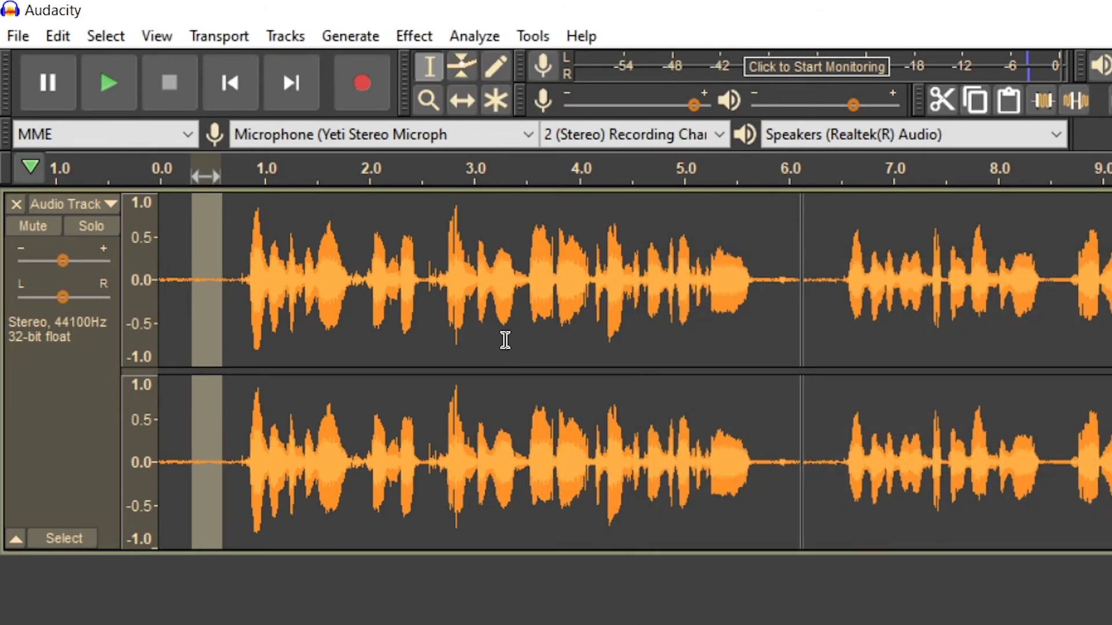
{"action": "double_click", "coordinate": [506, 340]}
{"action": "left_click", "coordinate": [416, 36]}
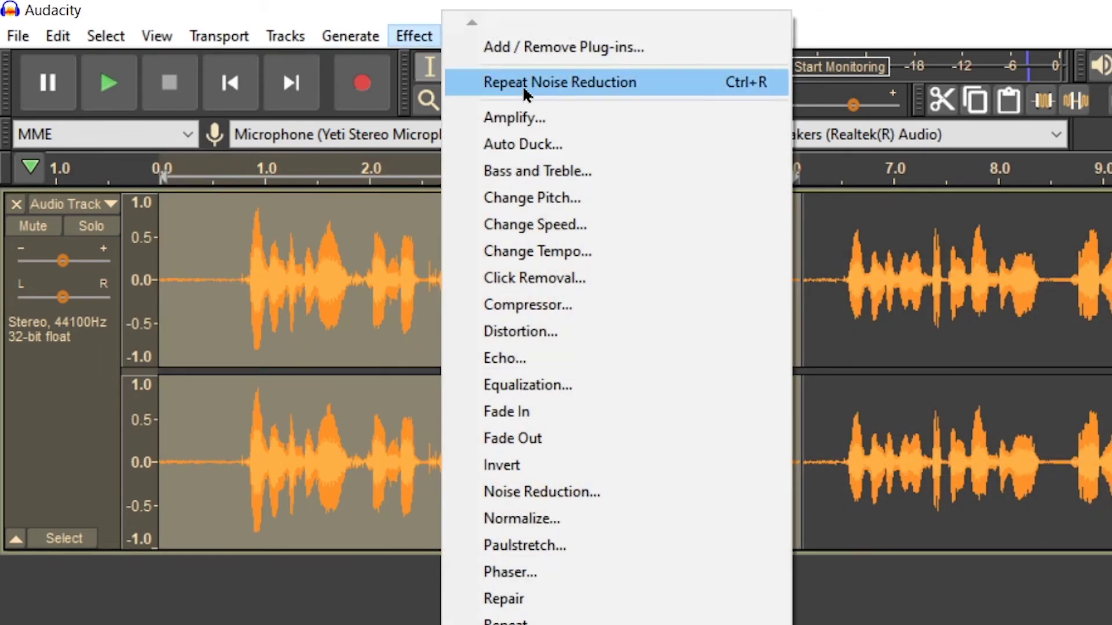
{"action": "left_click", "coordinate": [556, 83]}
Play back the noise-reduced first clip from about 0.3 seconds
{"action": "left_click", "coordinate": [225, 323]}
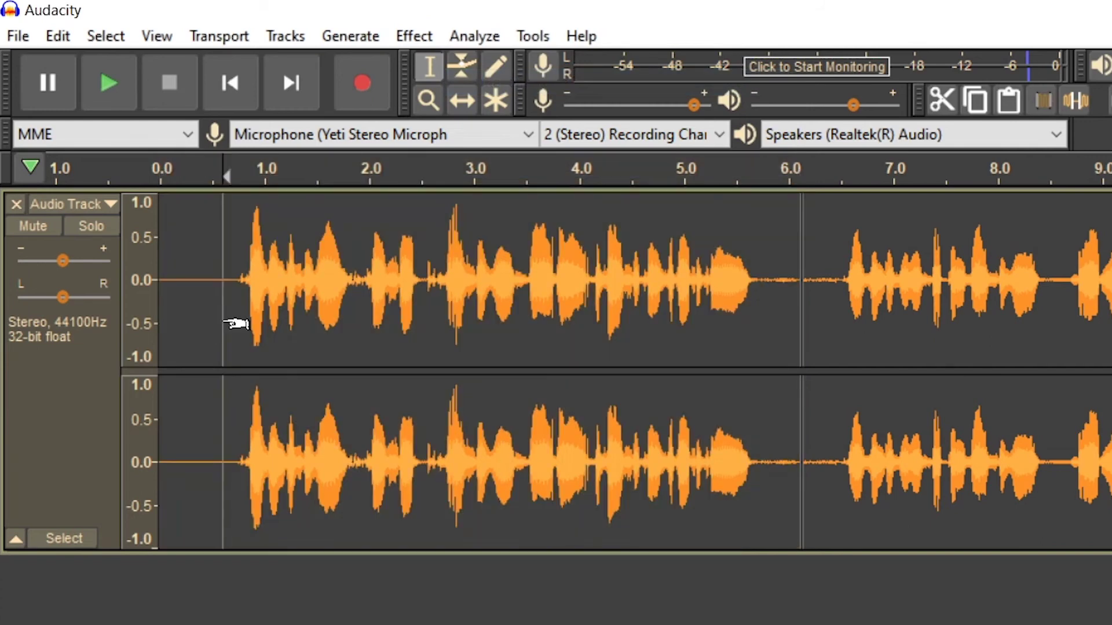
{"action": "left_click", "coordinate": [188, 293]}
{"action": "key", "text": "space"}
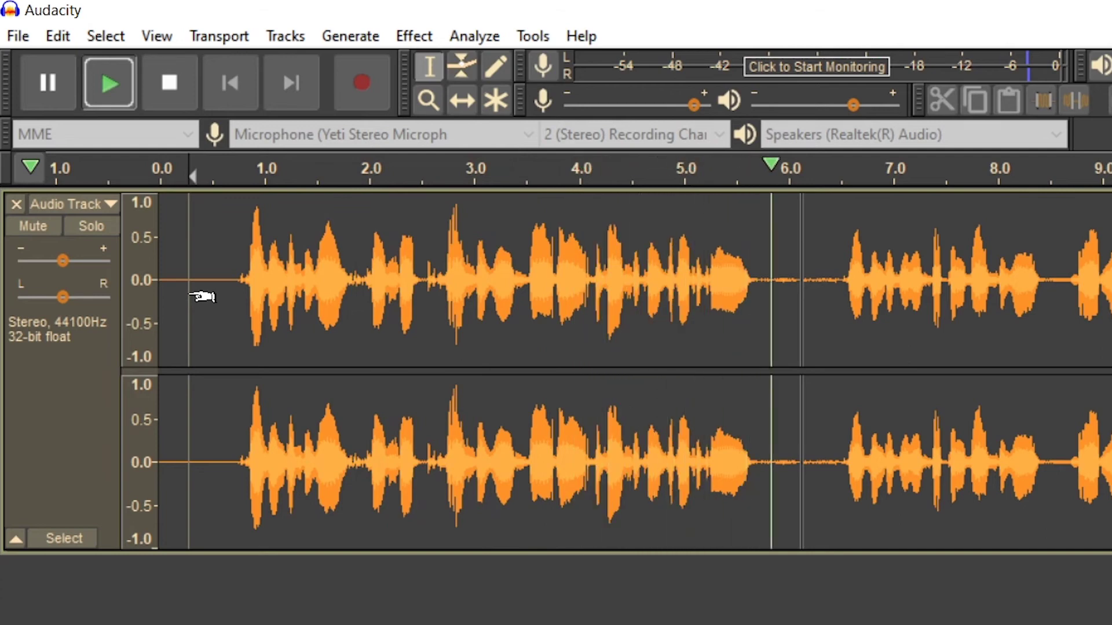
{"action": "left_click", "coordinate": [174, 88]}
Delete about 0.3 seconds of silence from the start of the first clip
{"action": "double_click", "coordinate": [433, 256]}
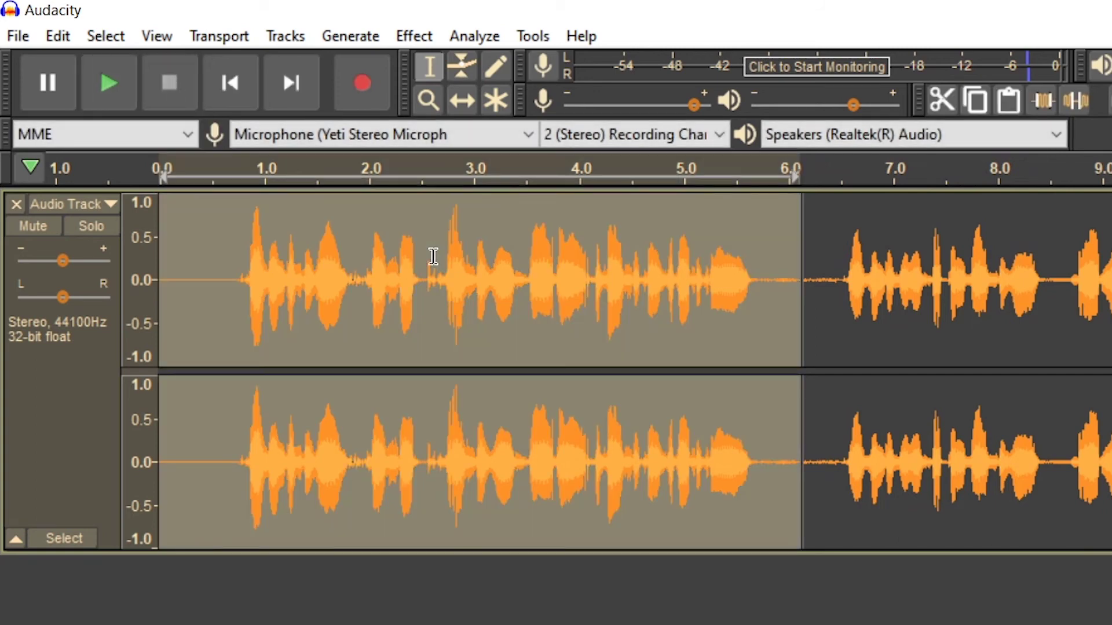
{"action": "left_click_drag", "start_coordinate": [210, 316], "coordinate": [147, 328]}
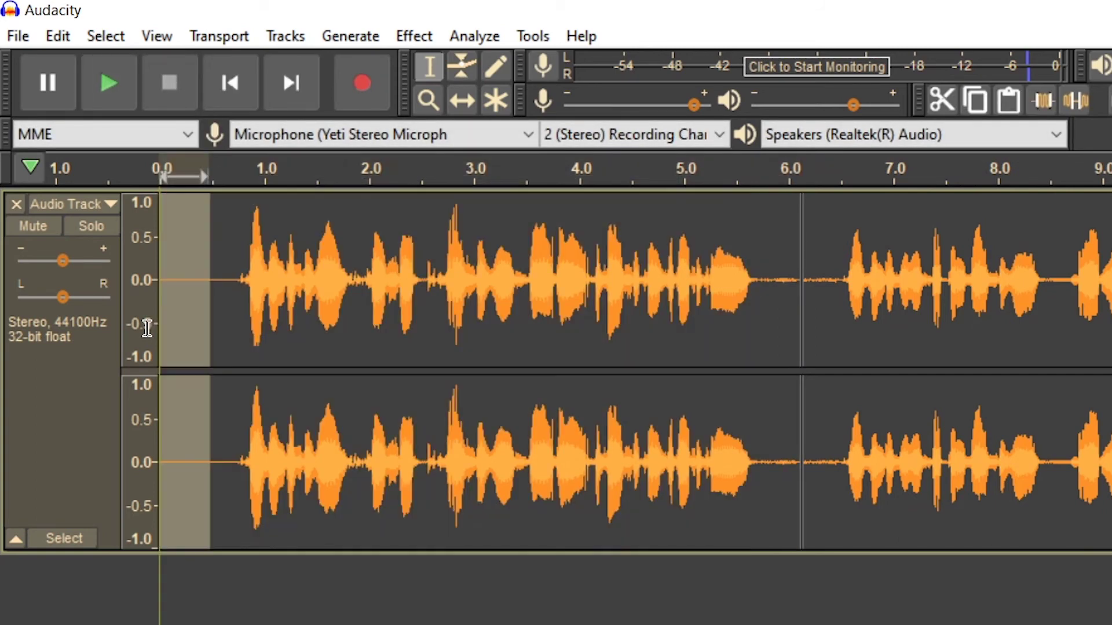
{"action": "double_click", "coordinate": [203, 319]}
{"action": "left_click_drag", "start_coordinate": [757, 275], "coordinate": [794, 276]}
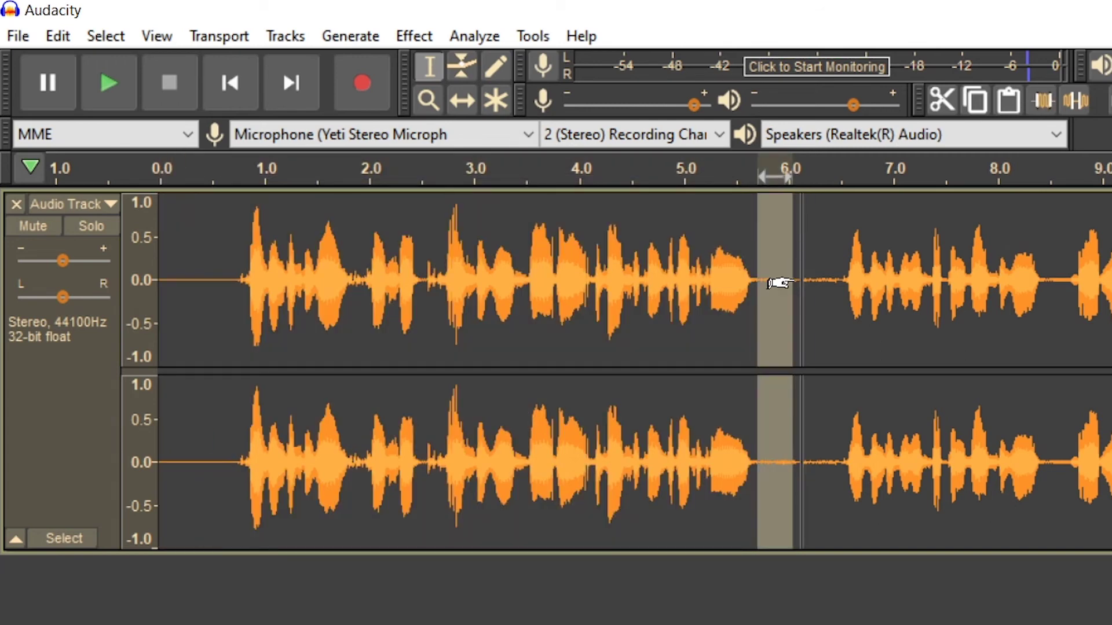
{"action": "left_click_drag", "start_coordinate": [804, 279], "coordinate": [770, 282]}
{"action": "left_click_drag", "start_coordinate": [161, 286], "coordinate": [191, 295]}
{"action": "key", "text": "Delete"}
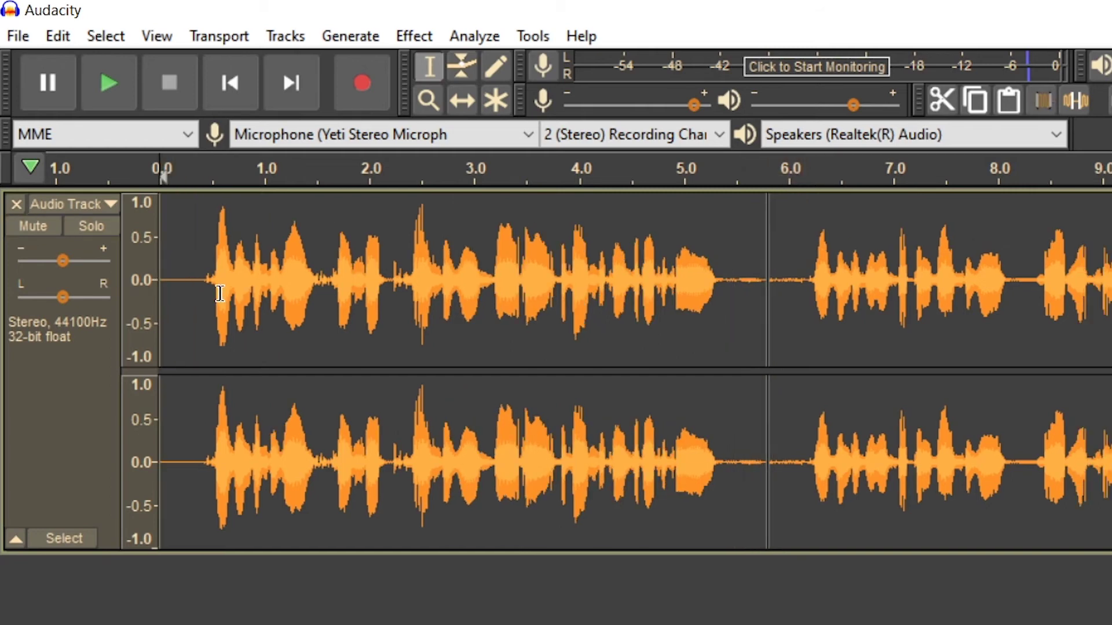
Apply Bass and Treble to the first clip with bass at -1.0 dB, treble at 3.0 dB and volume at 0.0 dB
{"action": "double_click", "coordinate": [280, 284]}
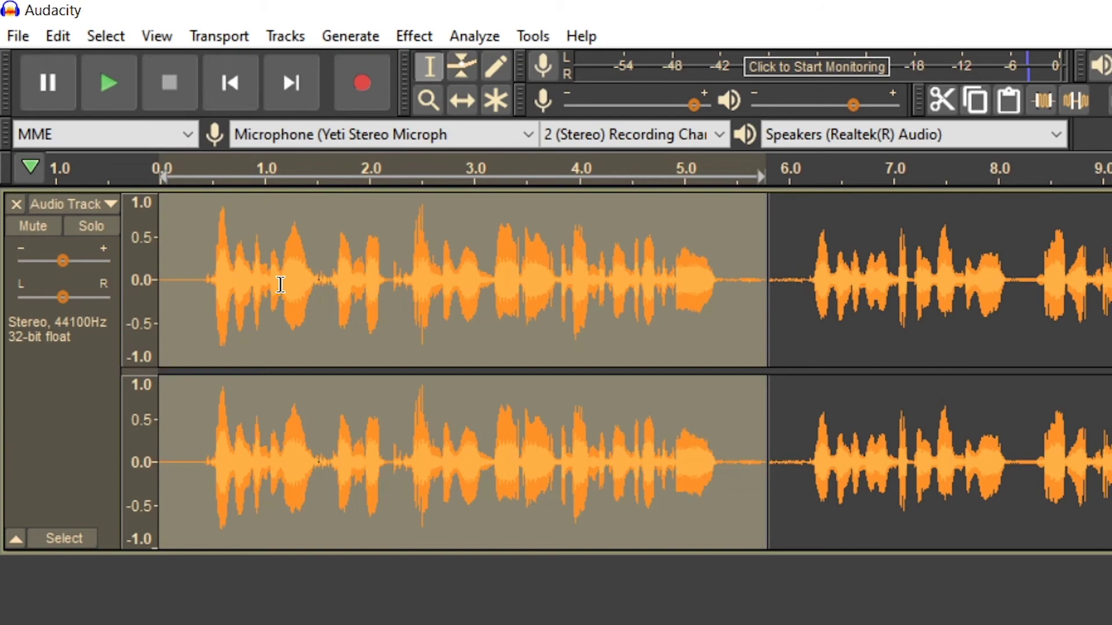
{"action": "left_click", "coordinate": [424, 34]}
{"action": "left_click", "coordinate": [282, 322]}
{"action": "left_click", "coordinate": [418, 37]}
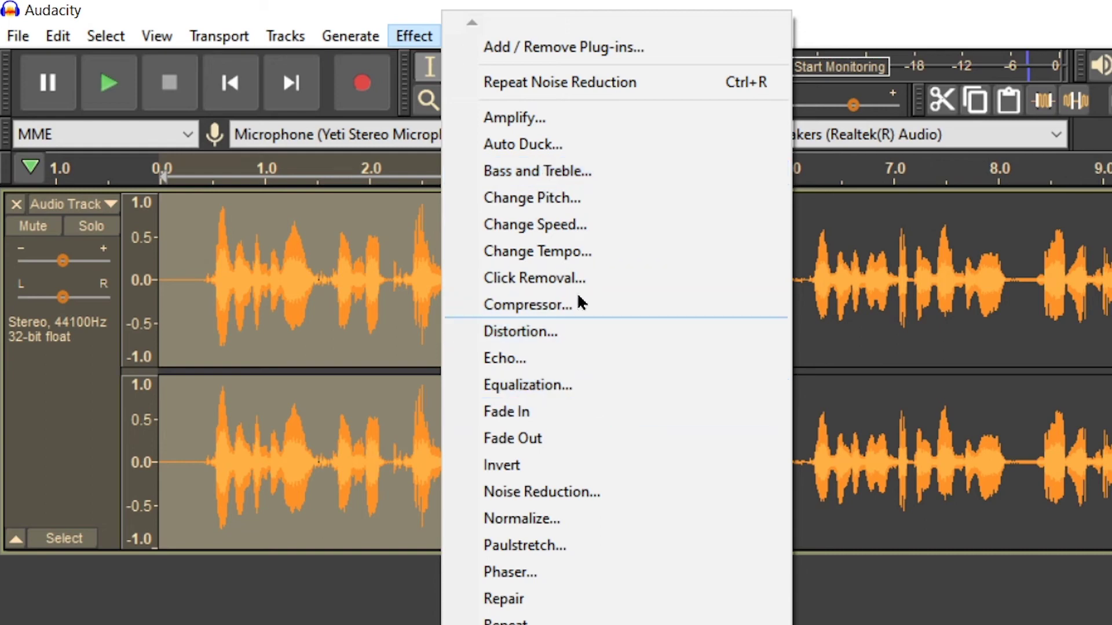
{"action": "left_click", "coordinate": [589, 174]}
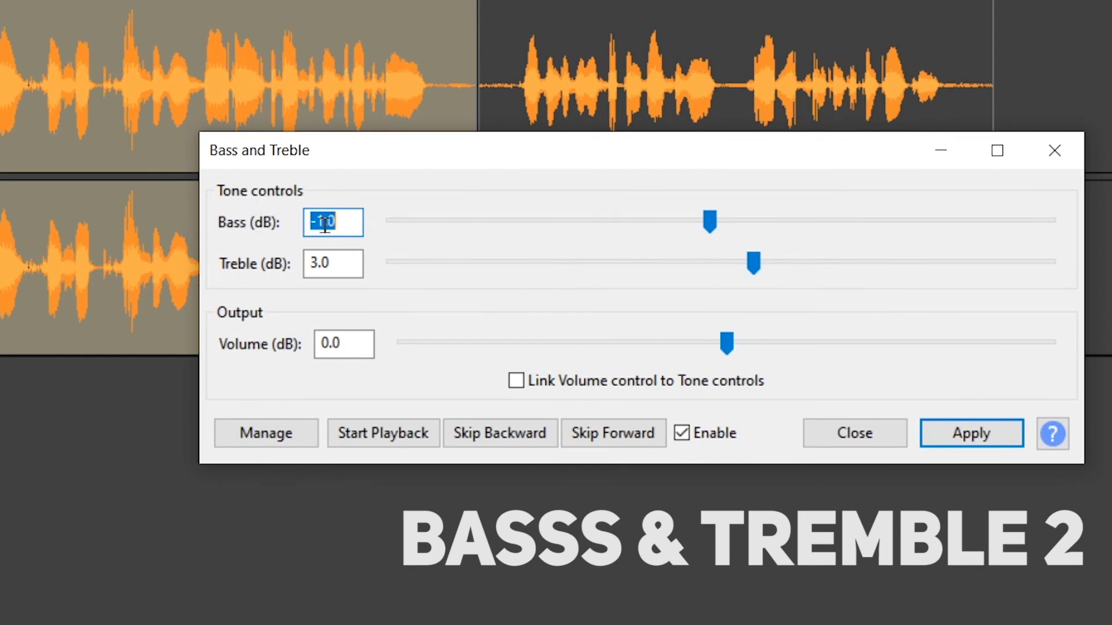
{"action": "left_click_drag", "start_coordinate": [436, 154], "coordinate": [465, 69]}
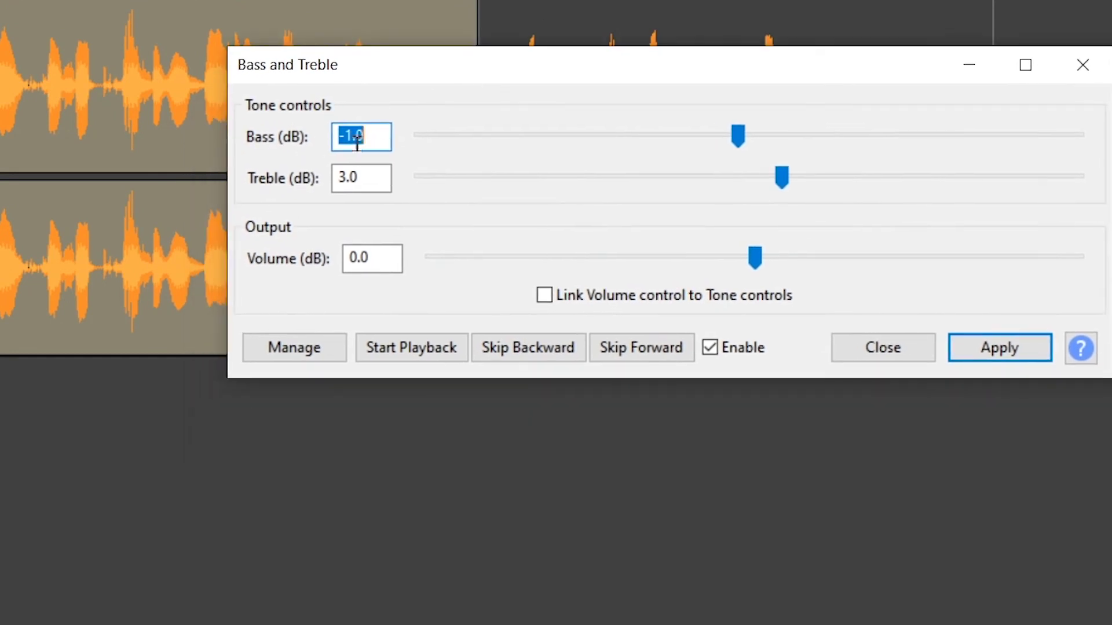
{"action": "left_click", "coordinate": [350, 177]}
{"action": "left_click_drag", "start_coordinate": [359, 64], "coordinate": [380, 11]}
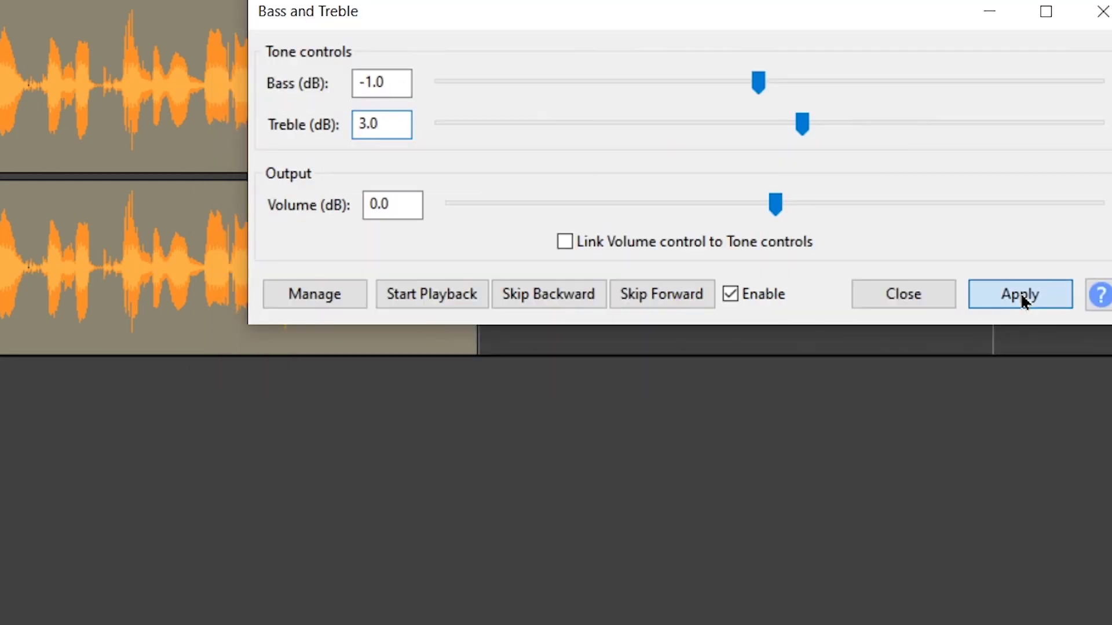
{"action": "left_click", "coordinate": [1102, 11]}
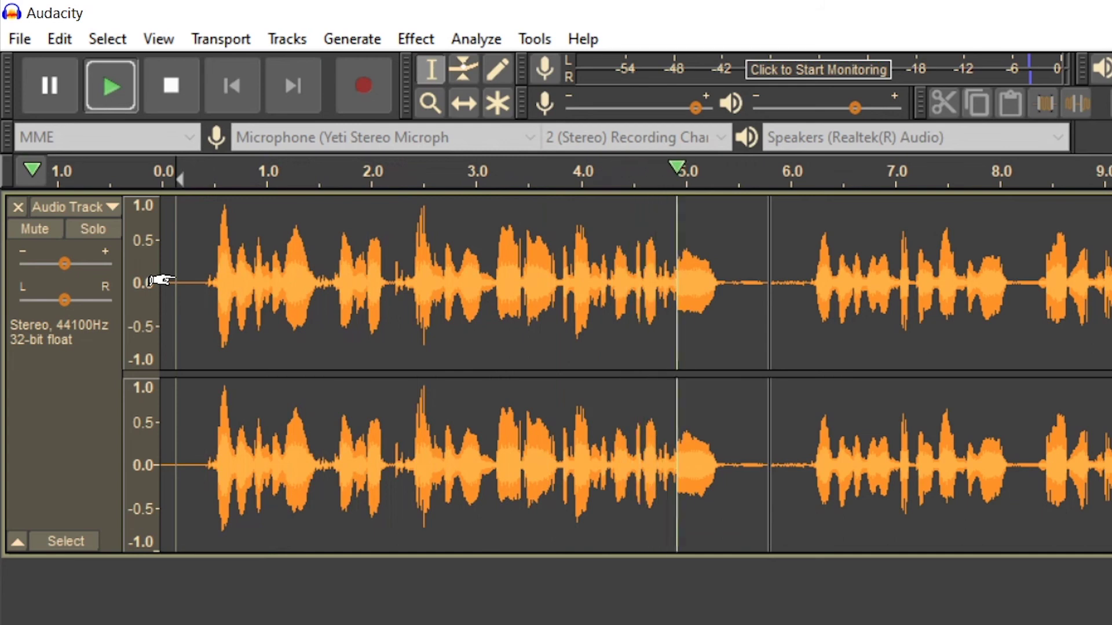
Repeat the Bass and Treble effect on the first clip and play it from near the start
{"action": "double_click", "coordinate": [423, 268]}
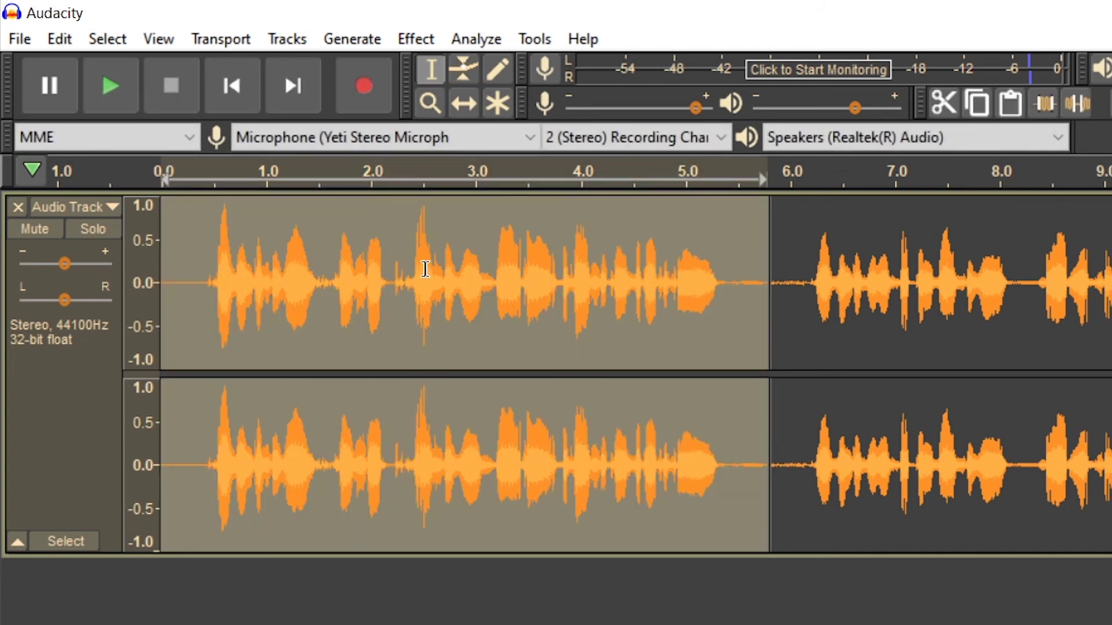
{"action": "left_click", "coordinate": [423, 34]}
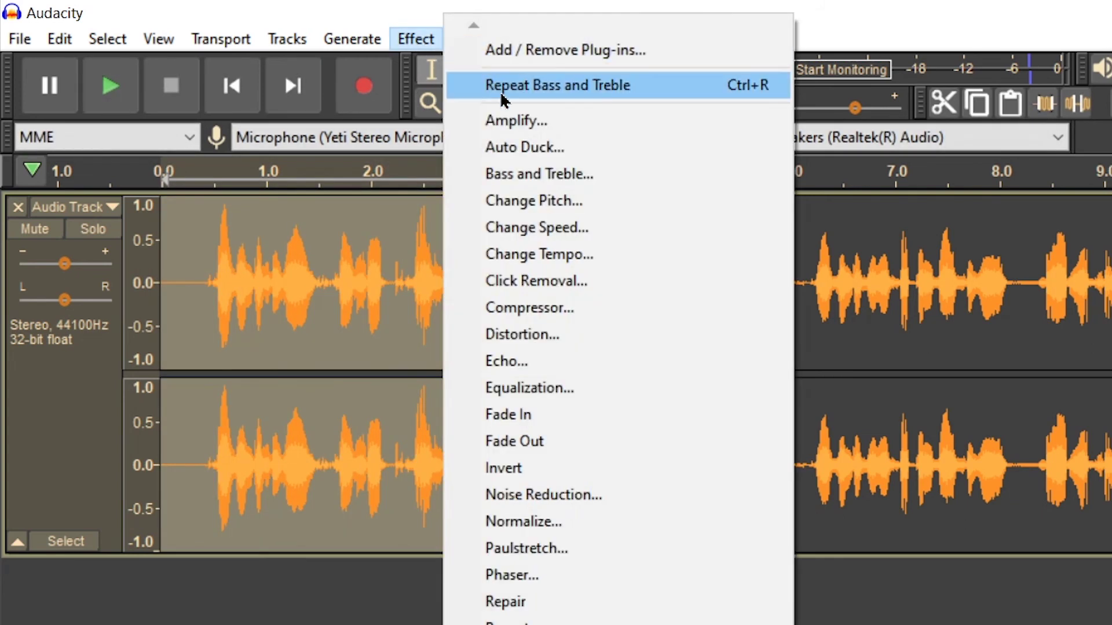
{"action": "left_click", "coordinate": [507, 86]}
{"action": "left_click", "coordinate": [171, 267]}
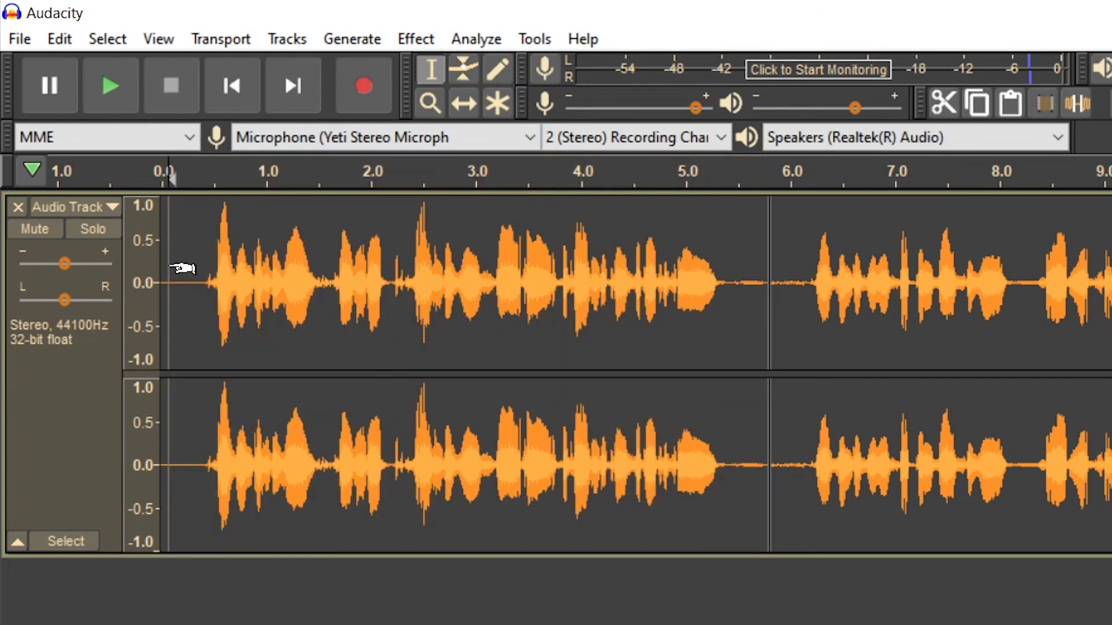
{"action": "key", "text": "space"}
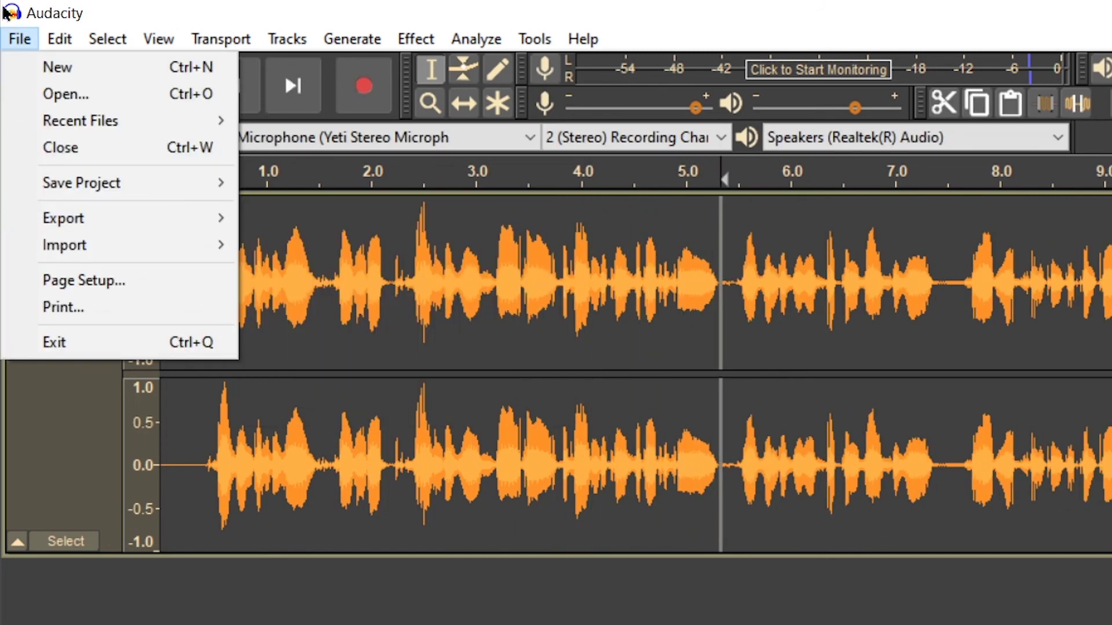
{"action": "mouse_move", "coordinate": [176, 226]}
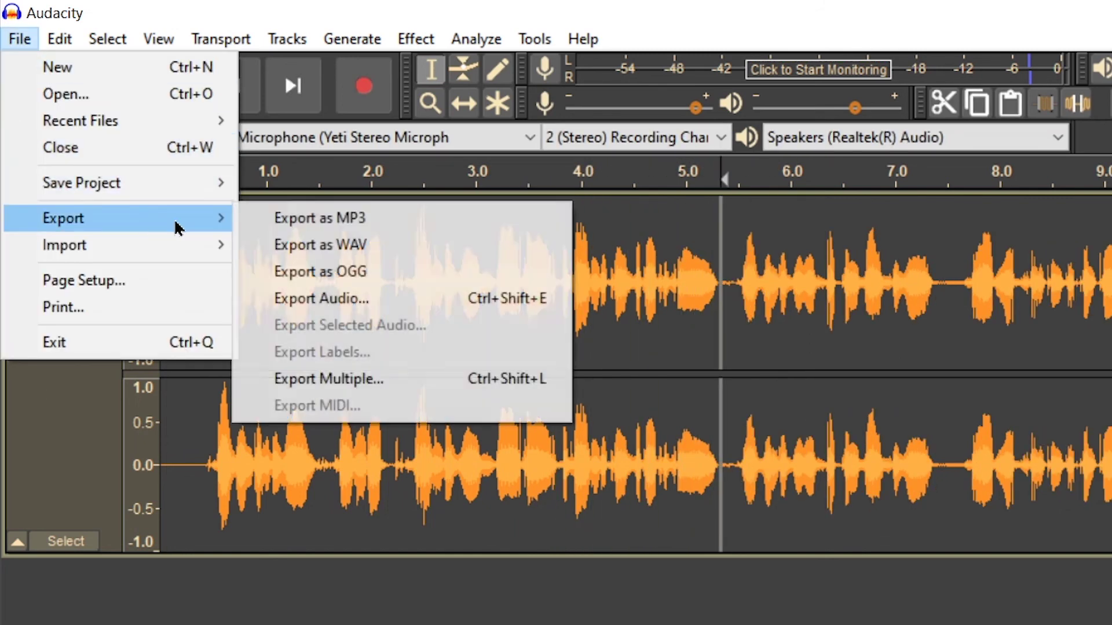
{"action": "left_click", "coordinate": [704, 8]}
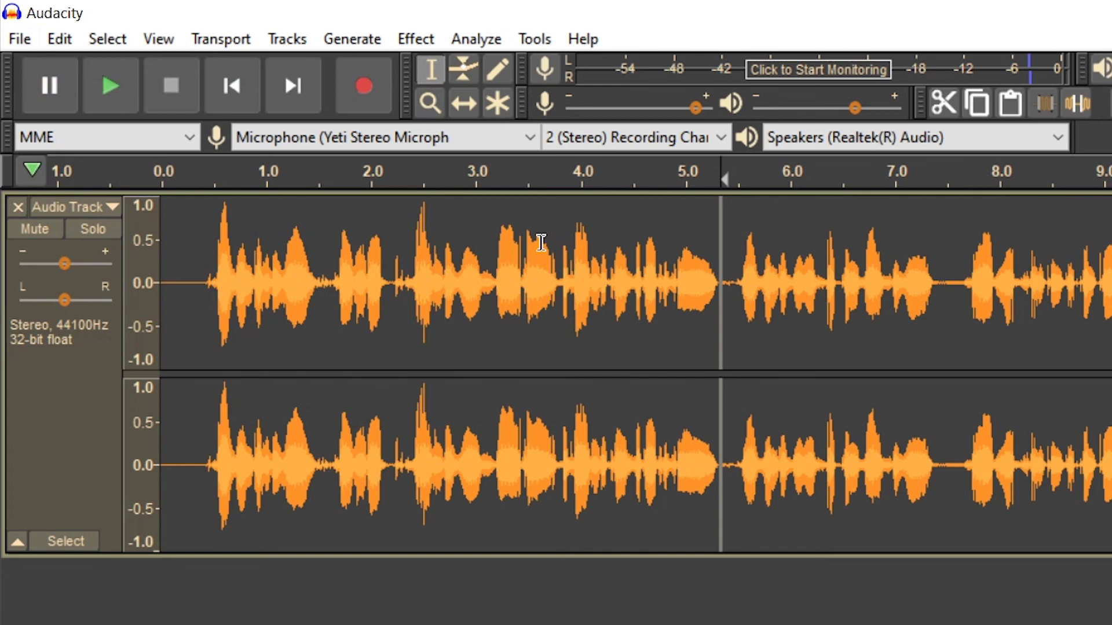
{"action": "left_click_drag", "start_coordinate": [337, 287], "coordinate": [634, 304]}
{"action": "double_click", "coordinate": [633, 297]}
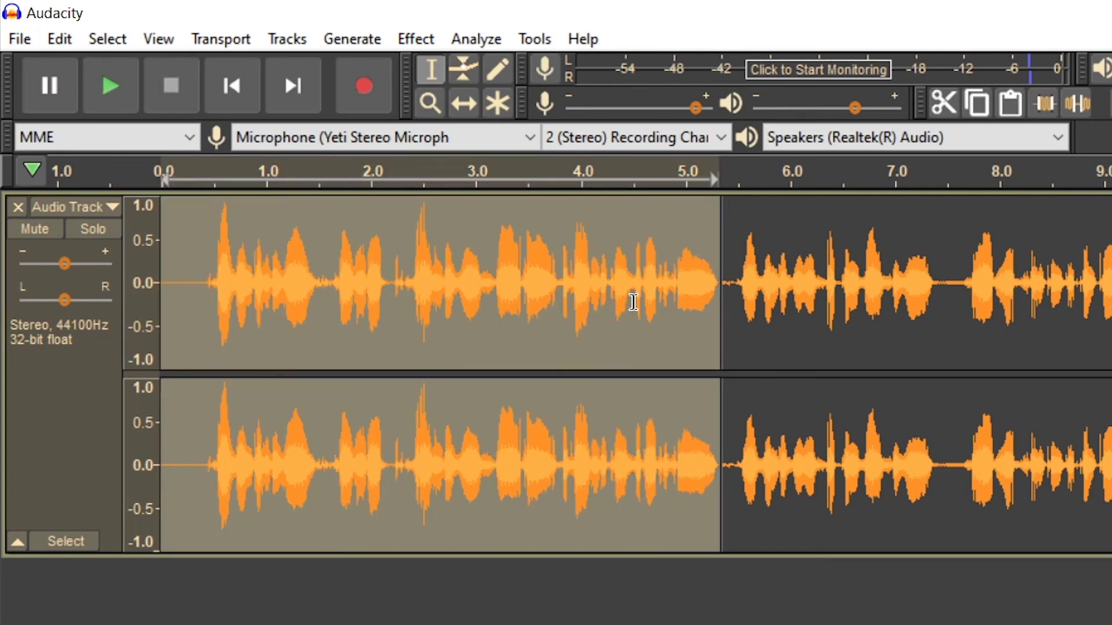
{"action": "double_click", "coordinate": [887, 289]}
{"action": "double_click", "coordinate": [1072, 303]}
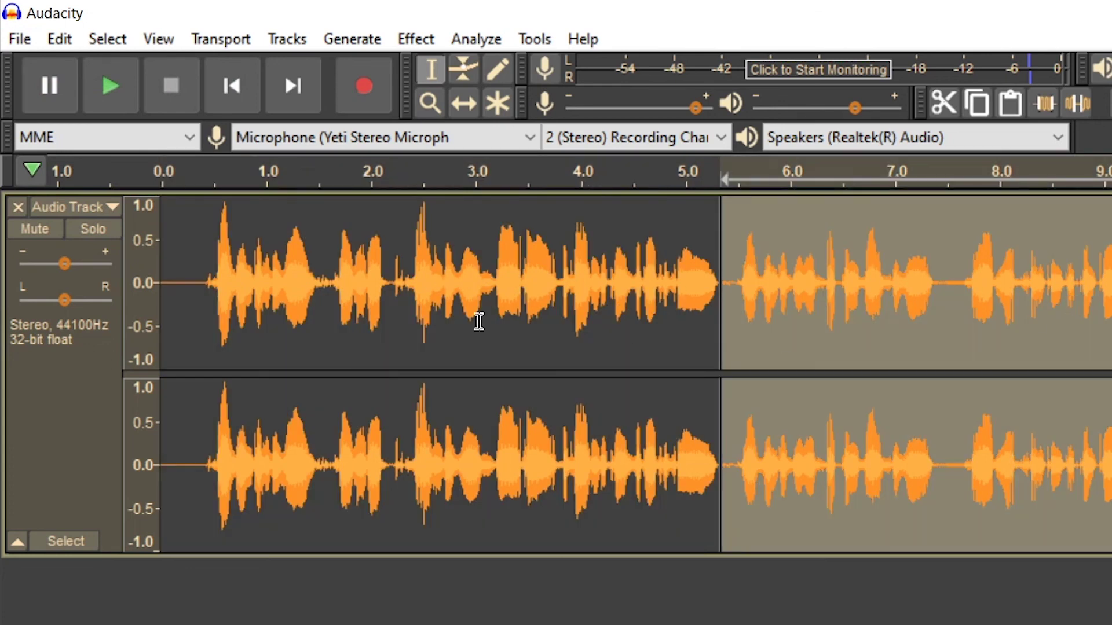
{"action": "double_click", "coordinate": [479, 320]}
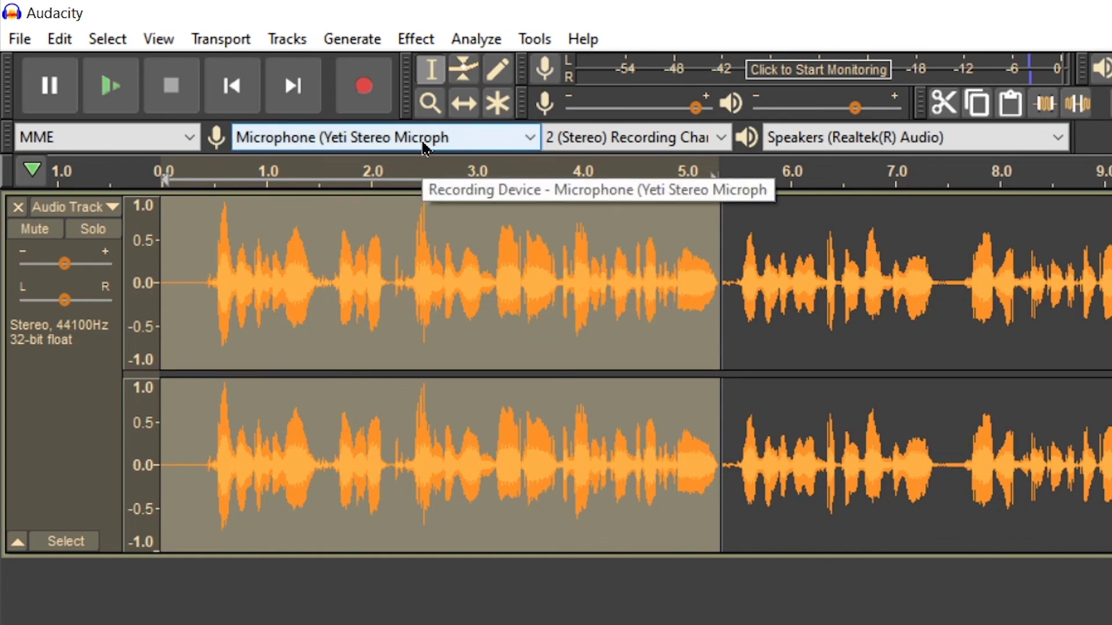
Undo the last three edits and play the recording from about 0.3 seconds
{"action": "key", "text": "ctrl+z"}
{"action": "key", "text": "ctrl+z"}
{"action": "key", "text": "ctrl+z"}
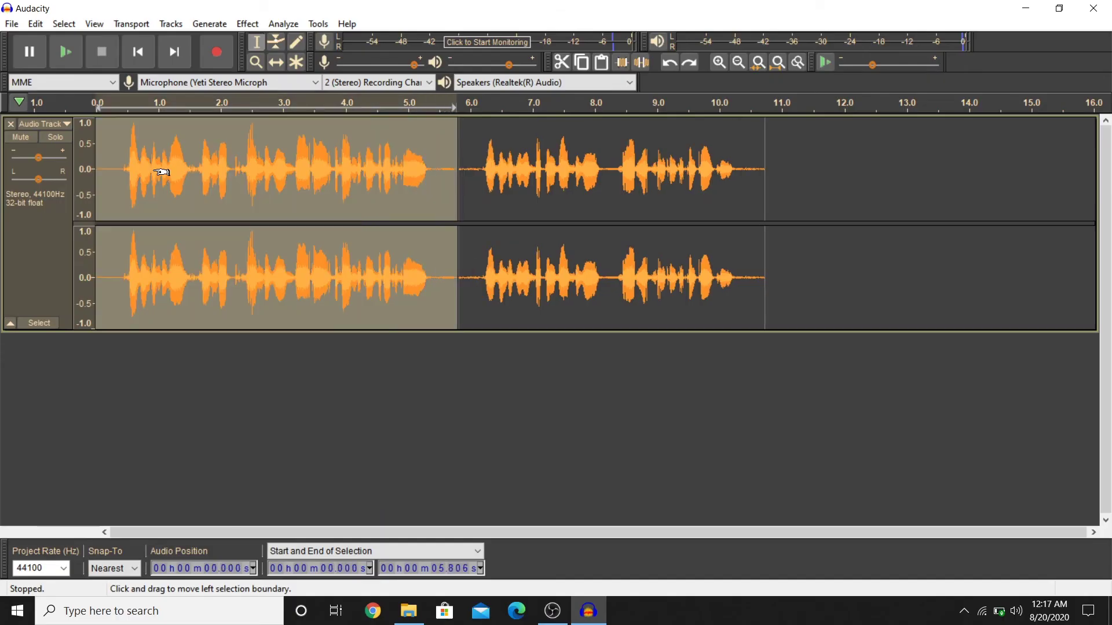
{"action": "left_click", "coordinate": [114, 168]}
{"action": "key", "text": "space"}
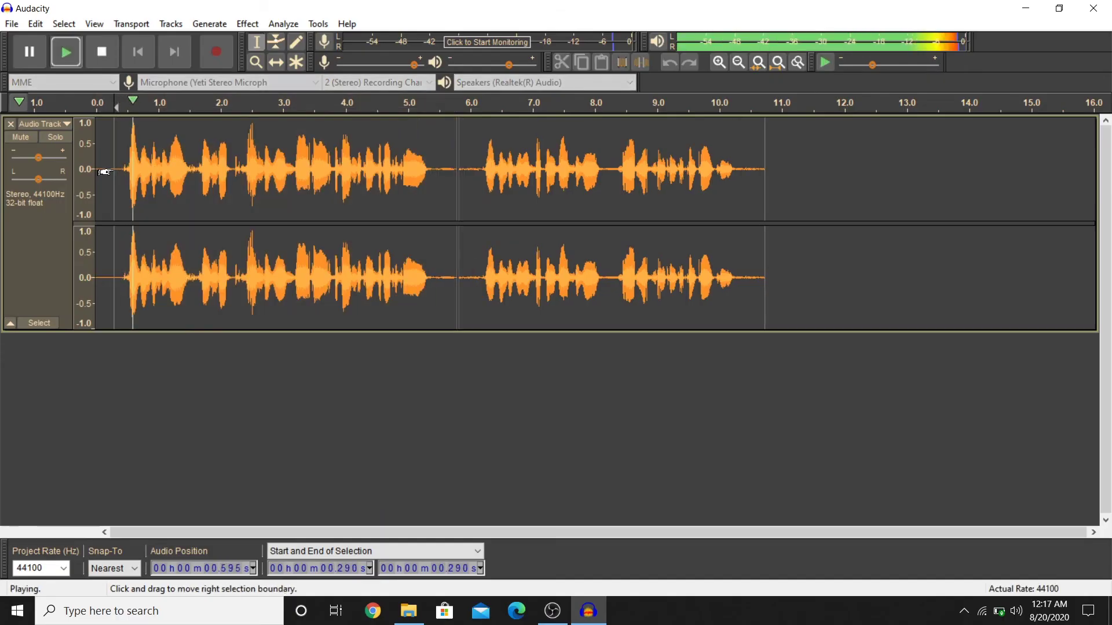
{"action": "key", "text": "space"}
{"action": "key", "text": "space"}
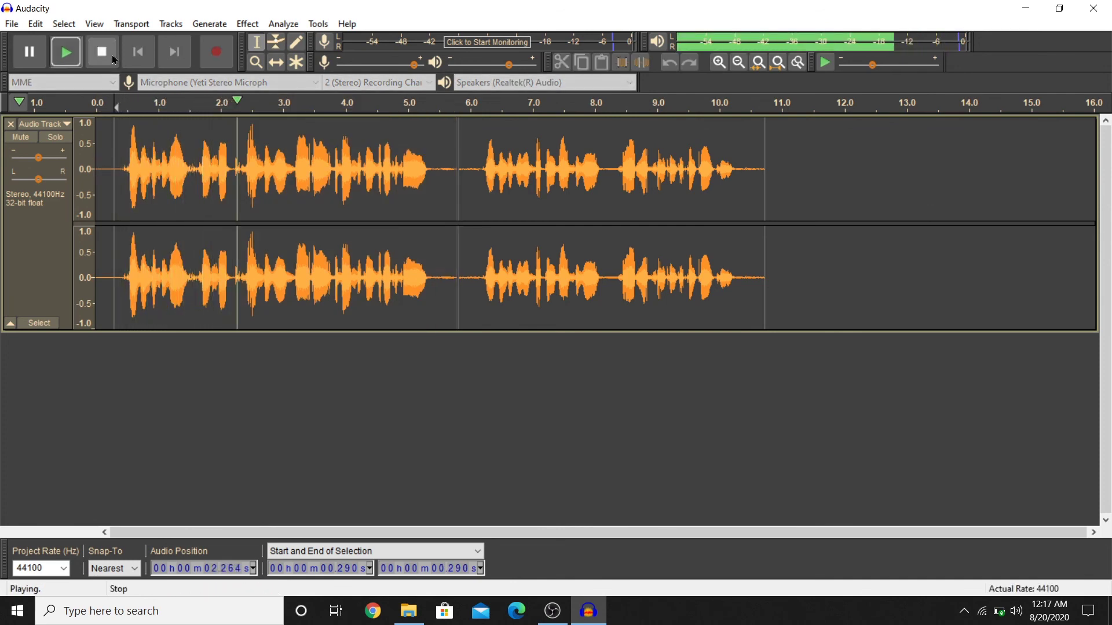
{"action": "left_click", "coordinate": [114, 58]}
Join the two clips at their boundary near 5.8 seconds and select the joined audio to check it
{"action": "left_click", "coordinate": [457, 249]}
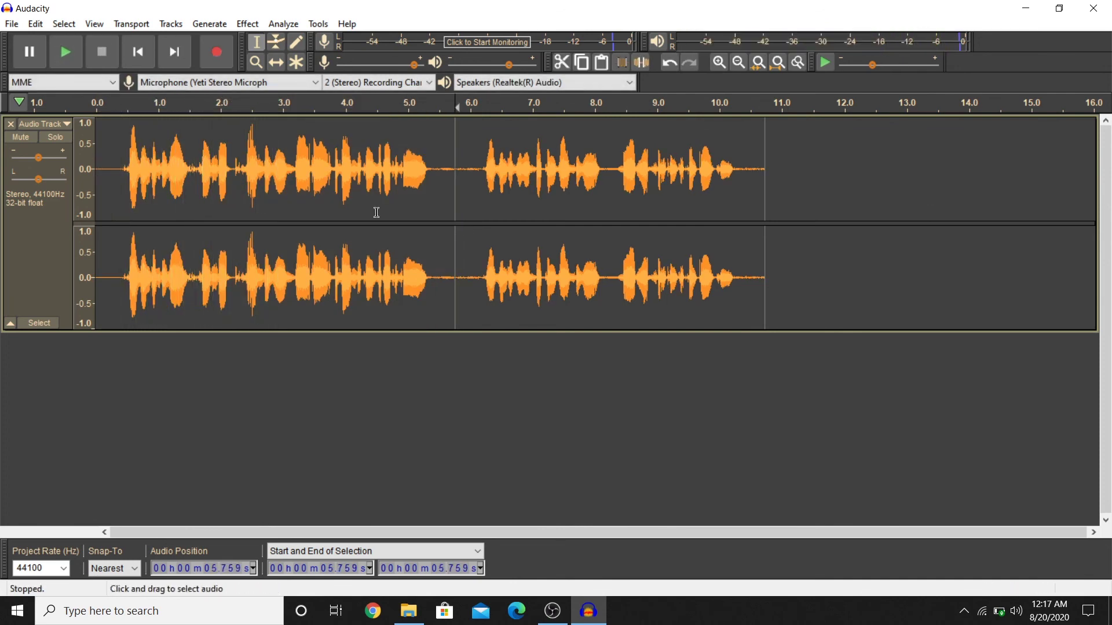
{"action": "left_click", "coordinate": [430, 206], "text": "shift"}
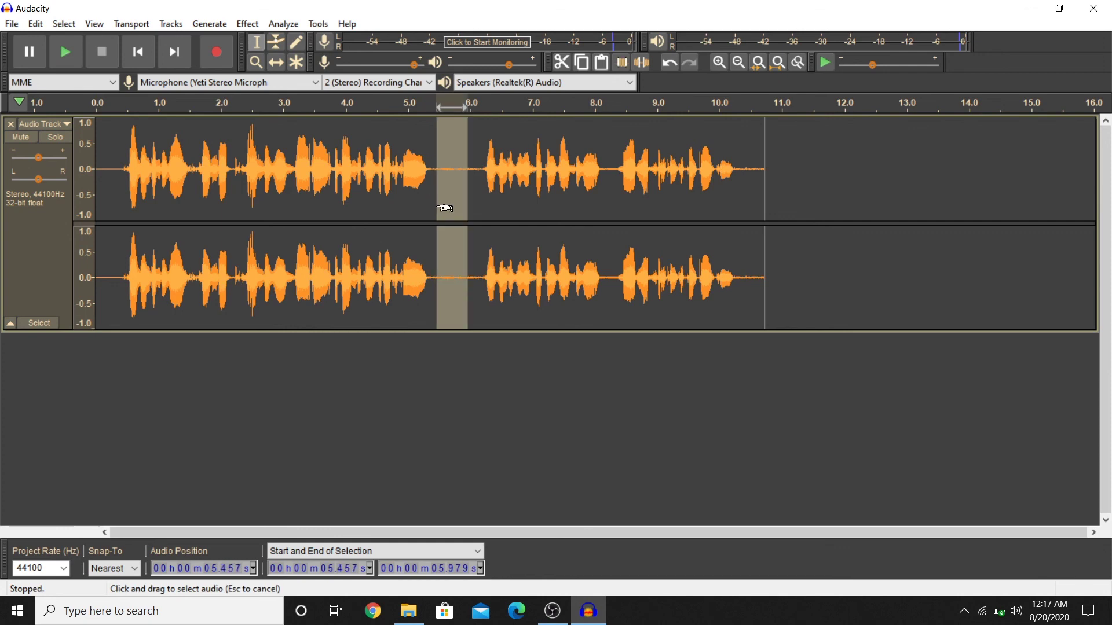
{"action": "double_click", "coordinate": [266, 152]}
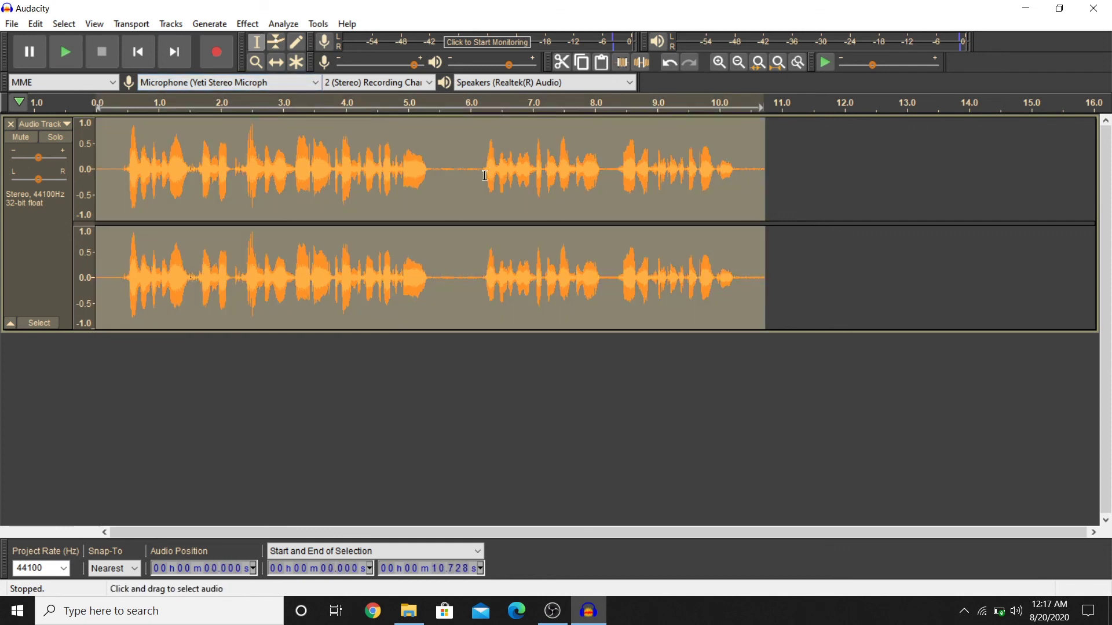
{"action": "left_click", "coordinate": [484, 176]}
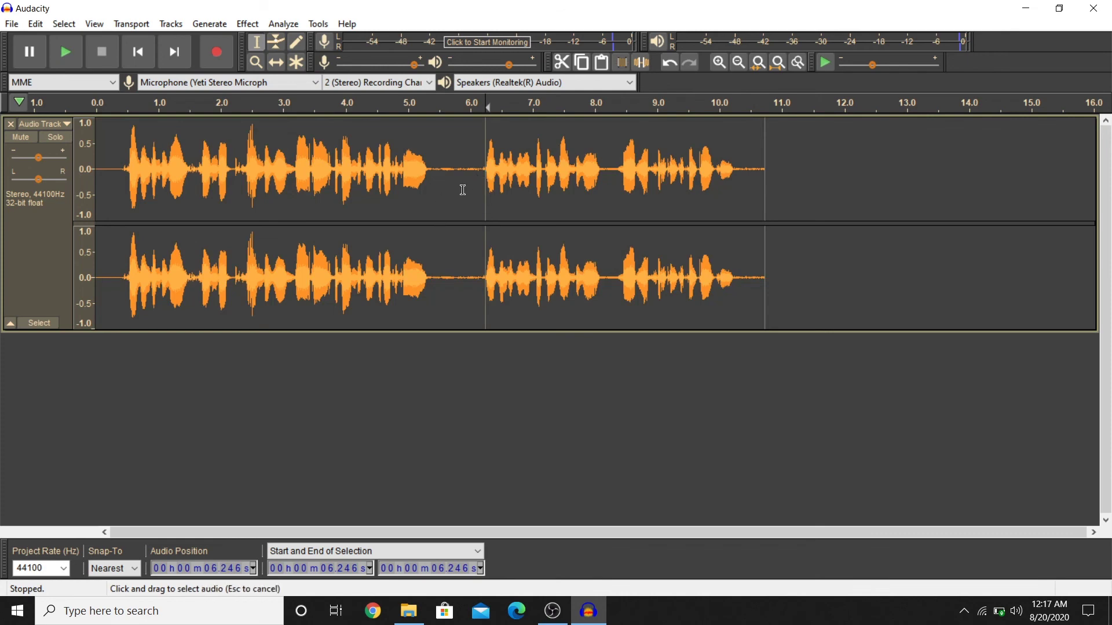
Delete the silent stretch from about 5.62 to 5.89 seconds and select the entire recording
{"action": "left_click_drag", "start_coordinate": [463, 189], "coordinate": [447, 189]}
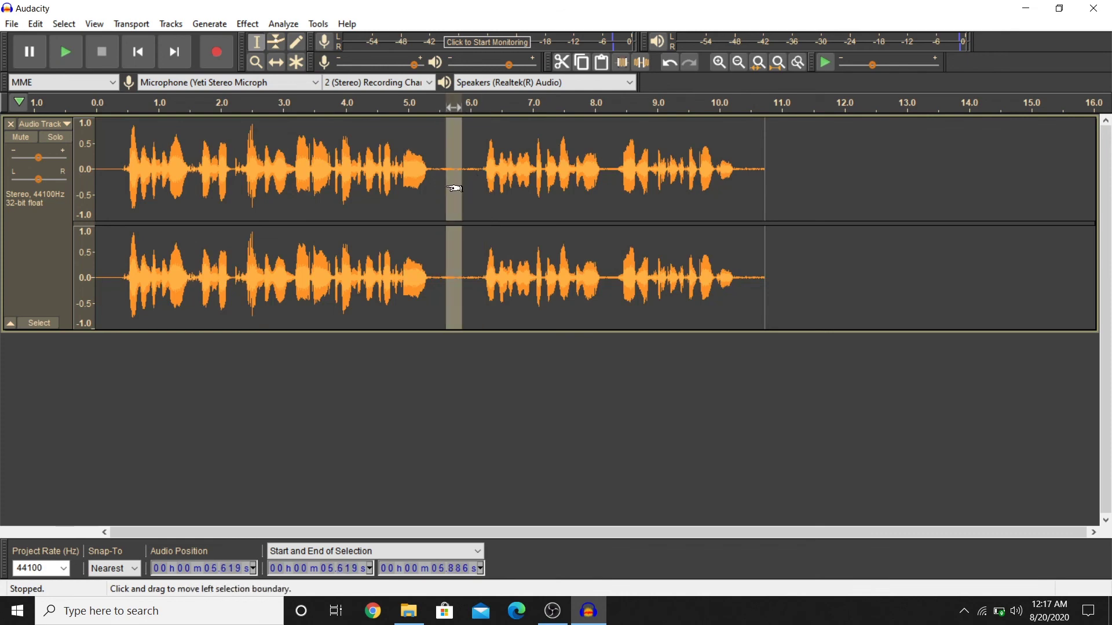
{"action": "key", "text": "Delete"}
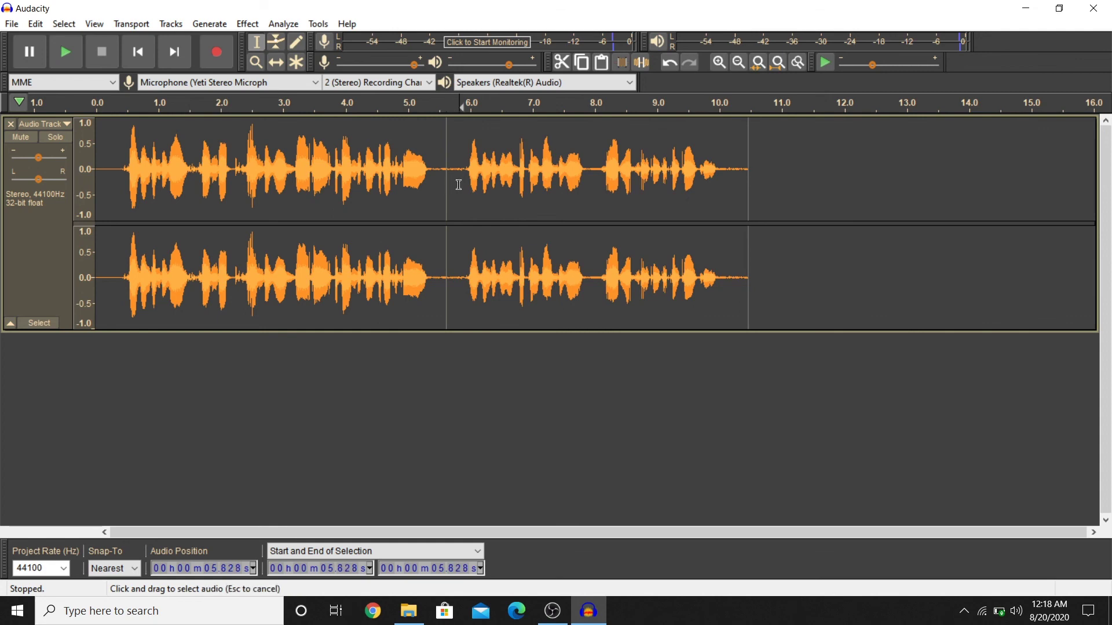
{"action": "key", "text": "ctrl+a"}
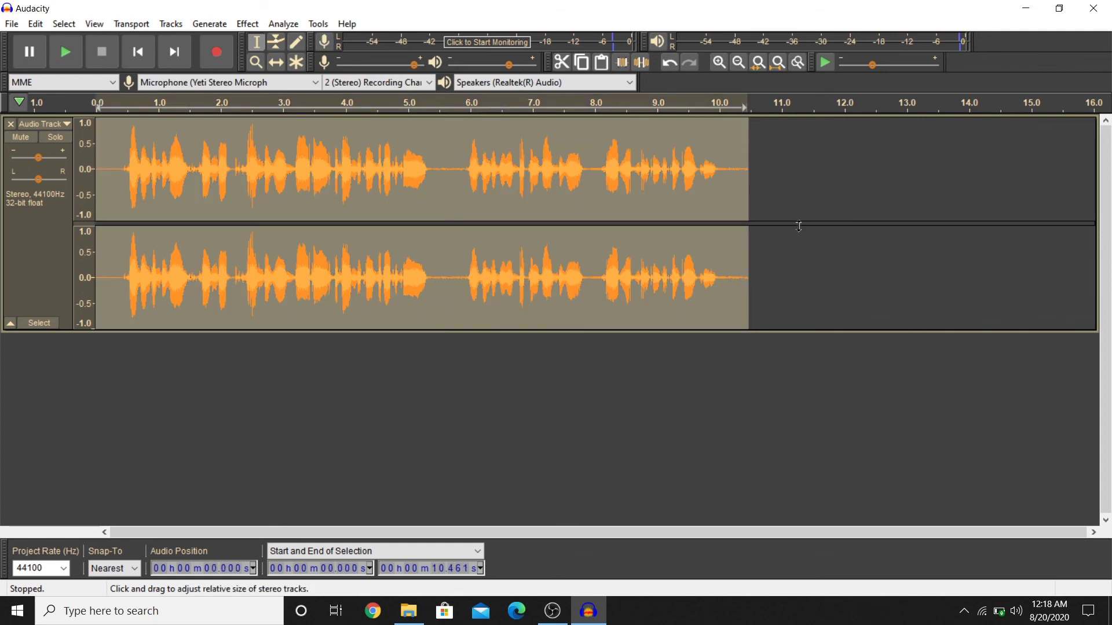